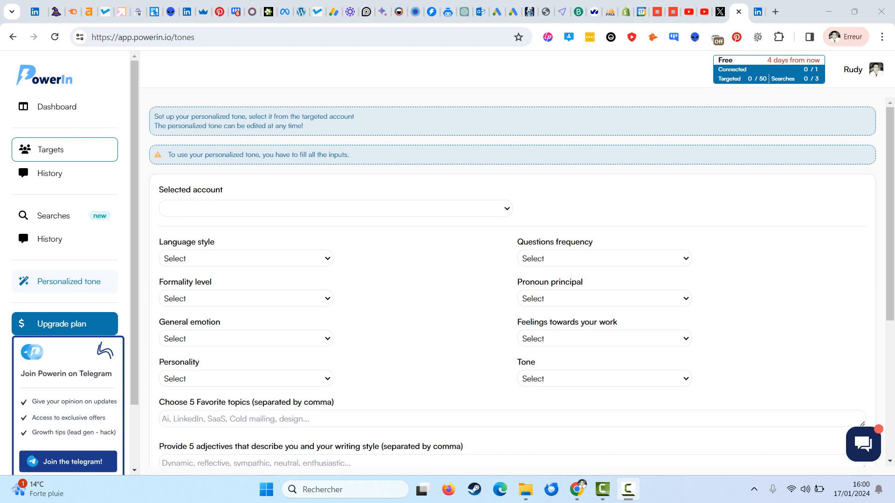
# Switch to the LinkedIn activity page, look through the recently posted comments, and return to the PowerIn personalized tone form.
pyautogui.click(758, 11)
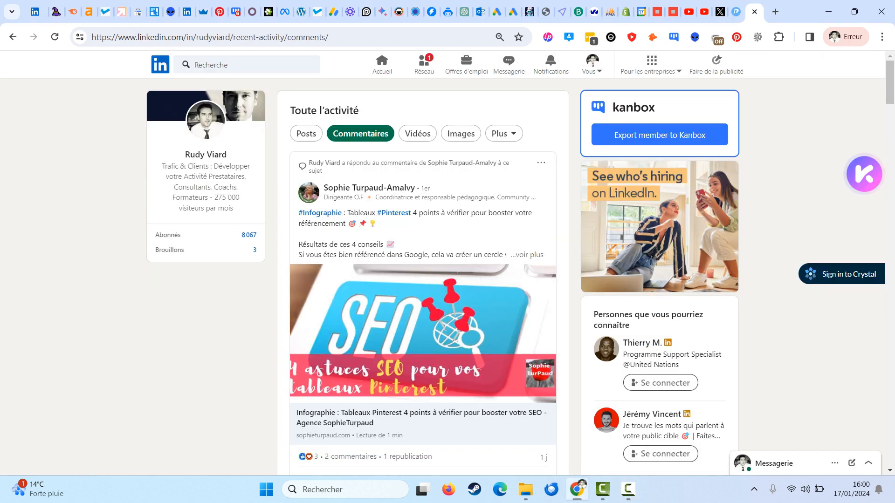
pyautogui.scroll(-13, 423, 277)
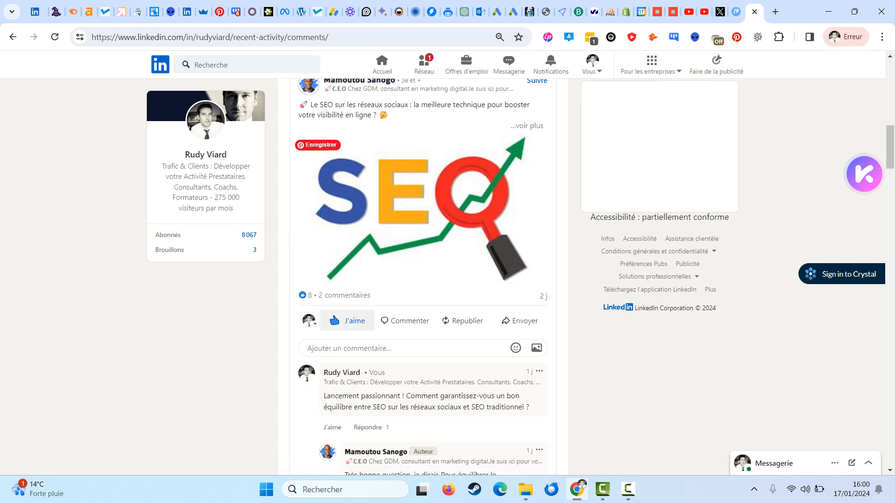
pyautogui.scroll(-11, 348, 321)
pyautogui.scroll(9, 347, 321)
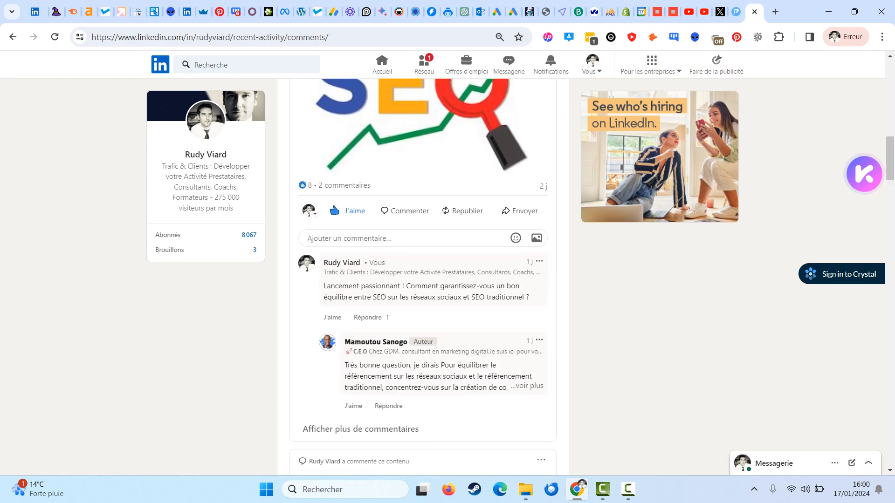
pyautogui.scroll(10, 423, 277)
pyautogui.click(736, 11)
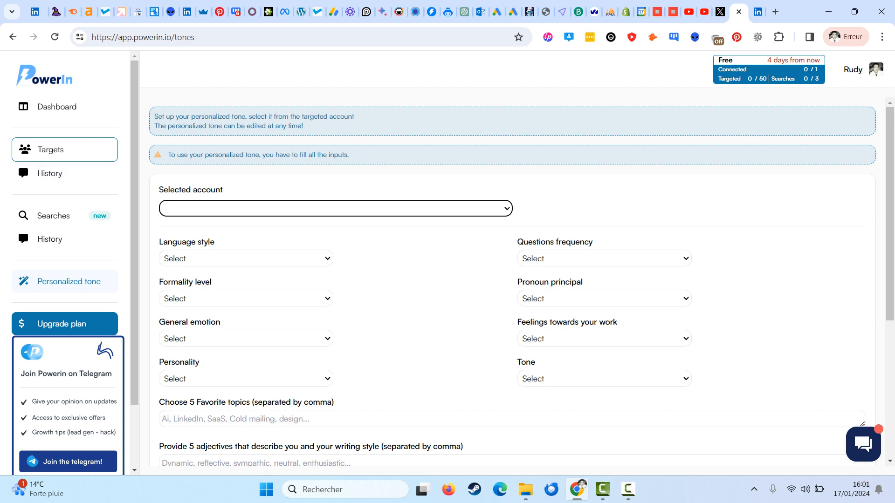
# Set the personalized tone's language style to Short sentences.
pyautogui.scroll(-1, 512, 280)
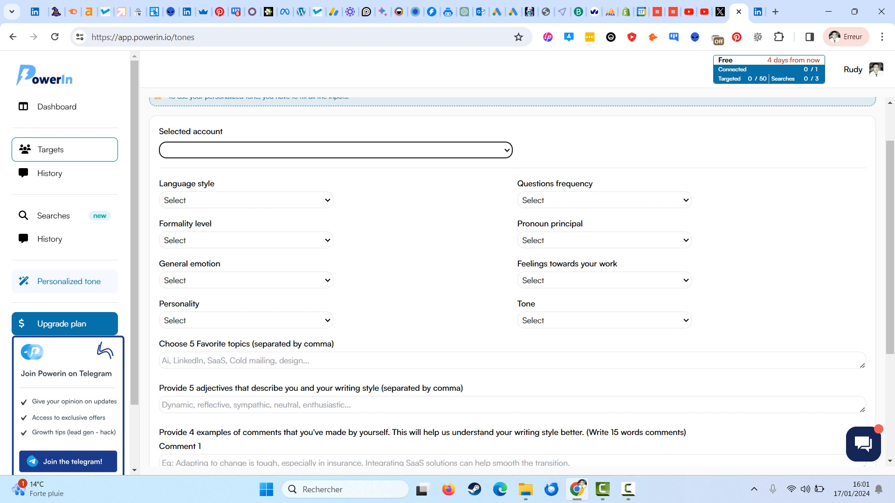
pyautogui.click(246, 201)
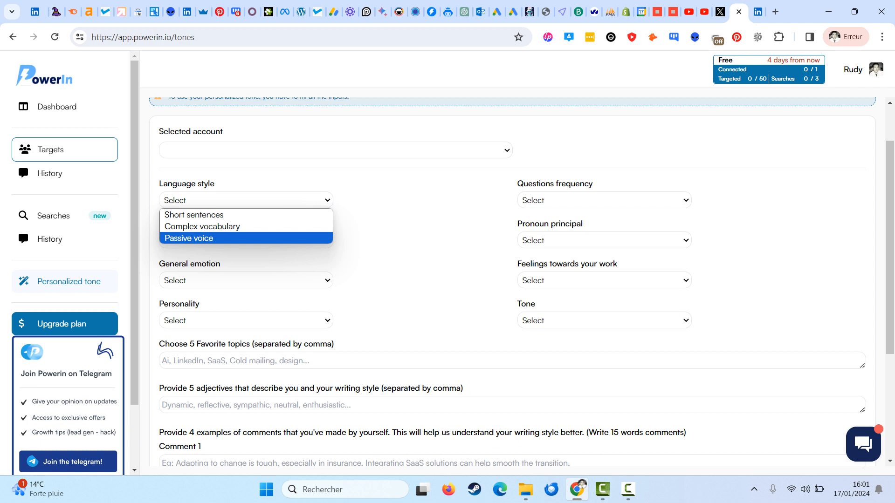
pyautogui.press('Up')
pyautogui.press('Up')
pyautogui.press('Return')
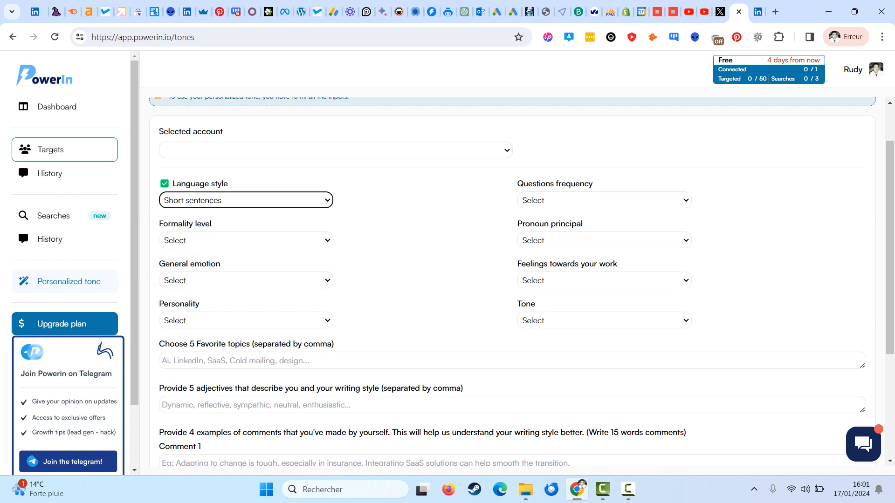
# Open the Questions frequency choices and go through the available options.
pyautogui.click(604, 201)
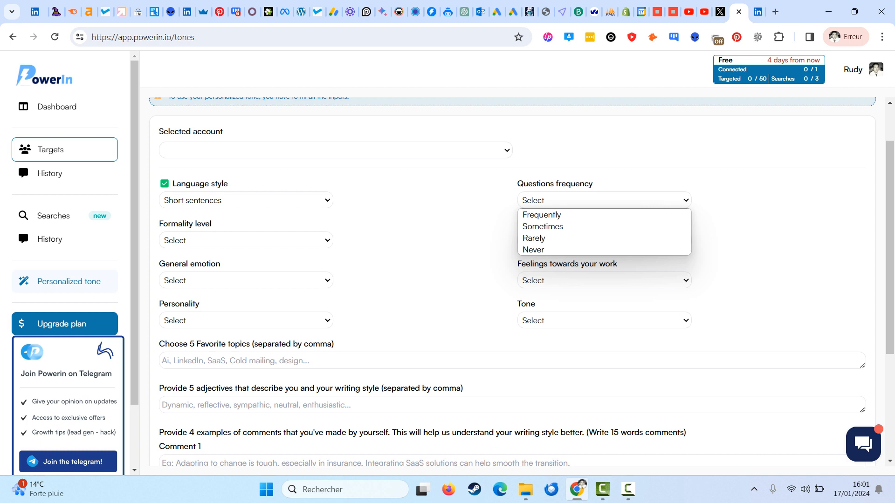
pyautogui.press('Down')
pyautogui.press('Down')
pyautogui.press('Down')
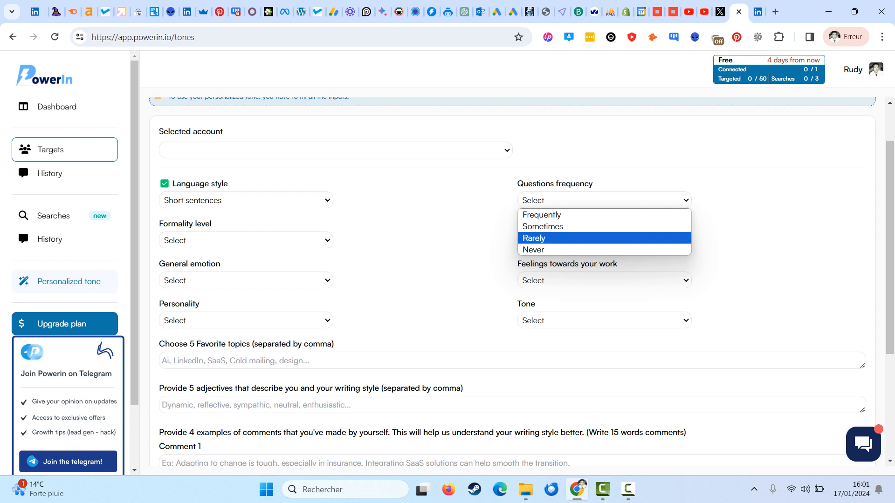
pyautogui.press('Up')
pyautogui.press('Up')
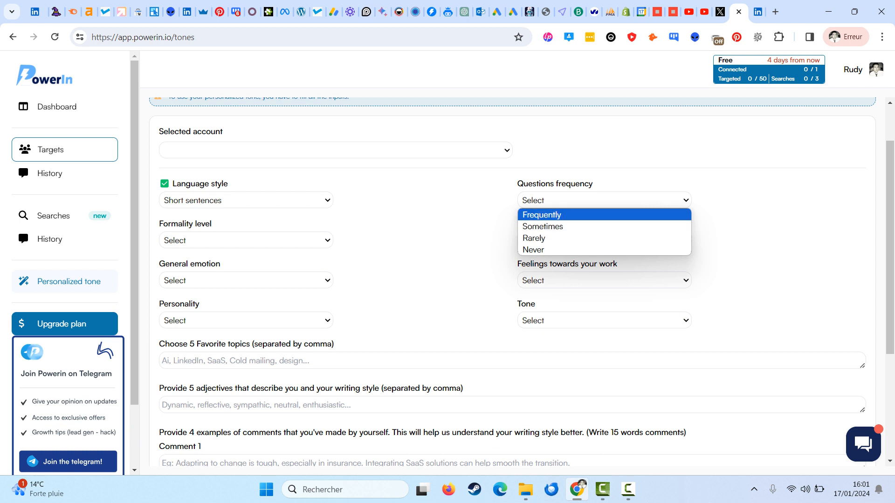
# Switch to the LinkedIn comments page and highlight the question about balancing SEO on social networks with traditional SEO.
pyautogui.hotkey('ctrl', 'Tab')
pyautogui.scroll(-5, 364, 243)
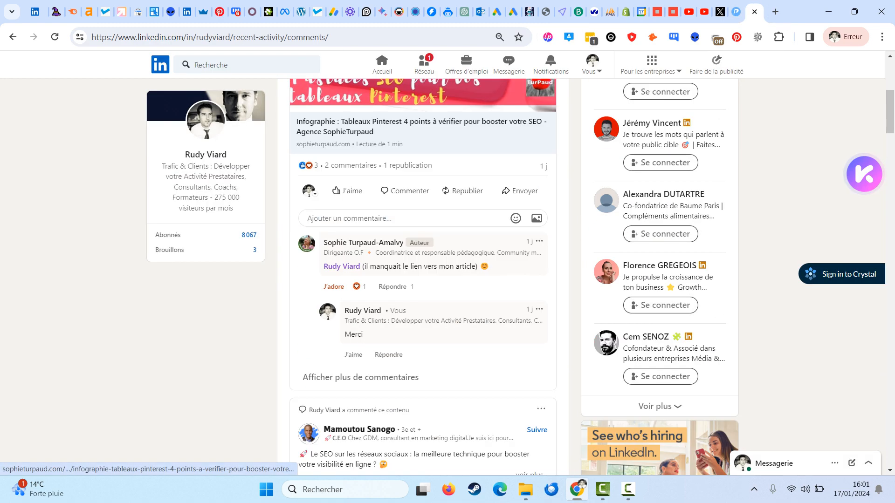
pyautogui.scroll(-10, 364, 243)
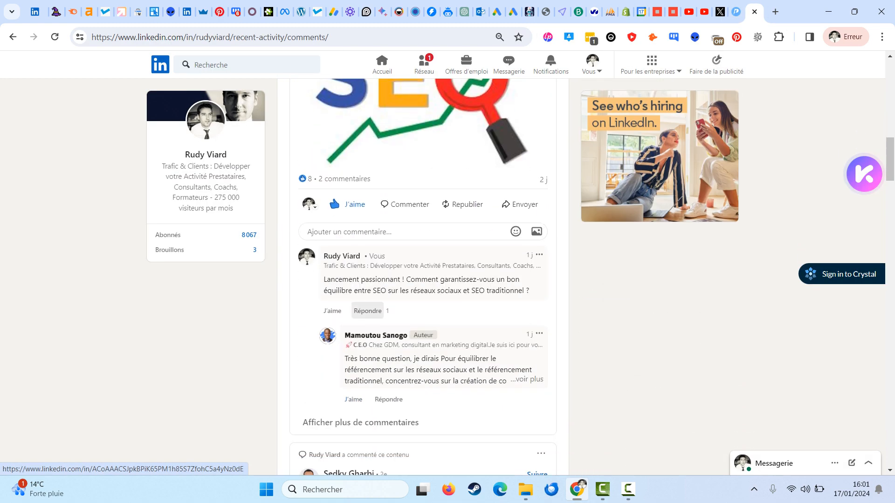
pyautogui.moveTo(327, 279); pyautogui.dragTo(387, 291)
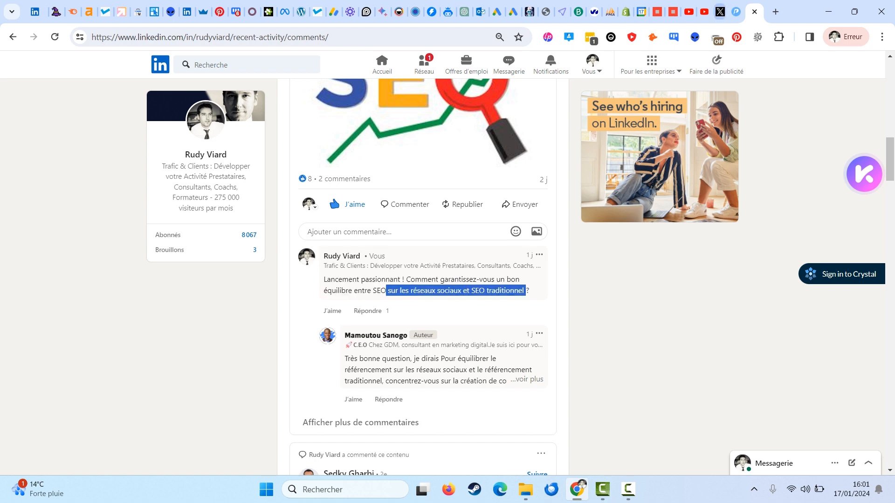
# Return to the PowerIn tone form and set the questions frequency to Frequently.
pyautogui.click(736, 12)
pyautogui.click(604, 200)
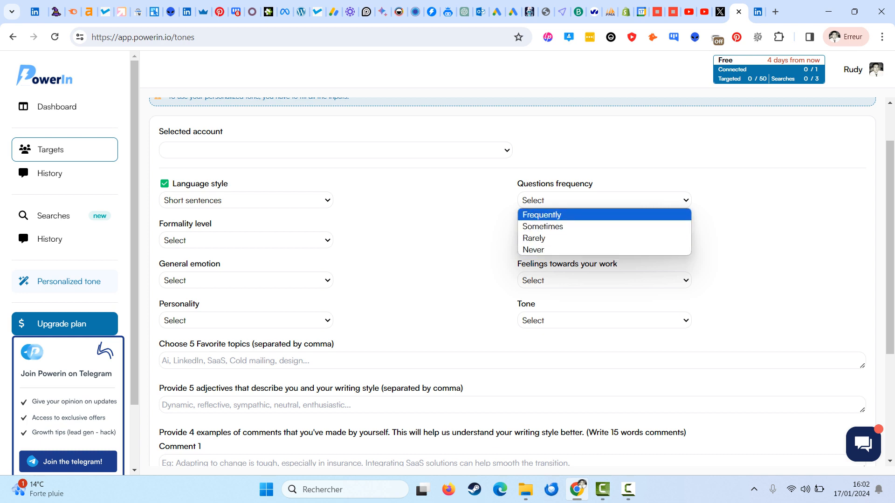
pyautogui.click(542, 215)
# Set the formality level of the personalized tone to Semi-formal.
pyautogui.click(245, 241)
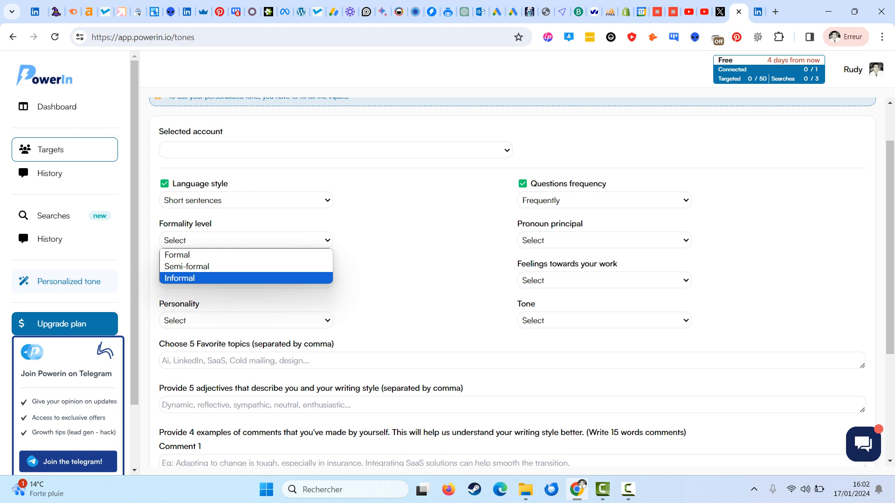
pyautogui.click(205, 255)
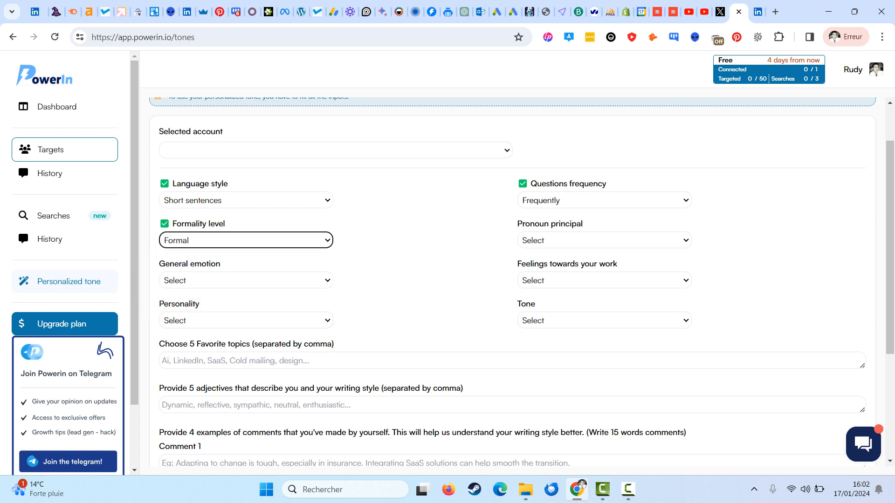
pyautogui.click(205, 241)
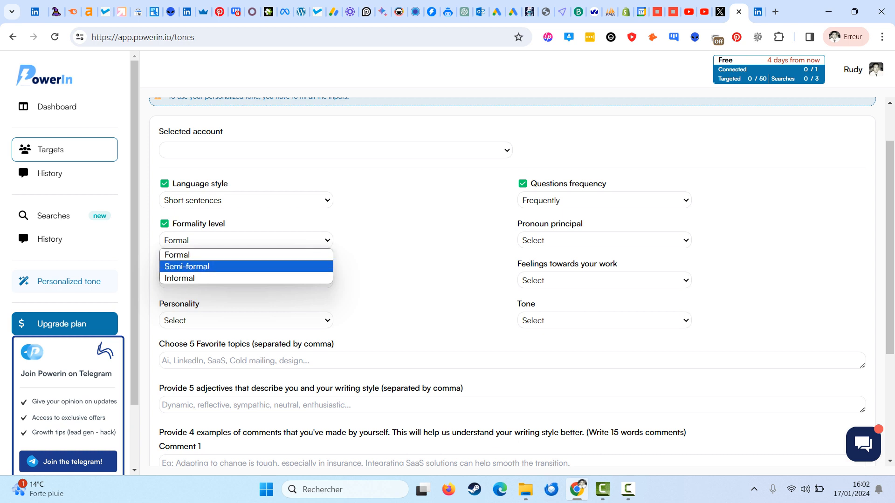
pyautogui.click(205, 266)
# Set the principal pronoun to 1st person and the general emotion to Confident.
pyautogui.click(604, 241)
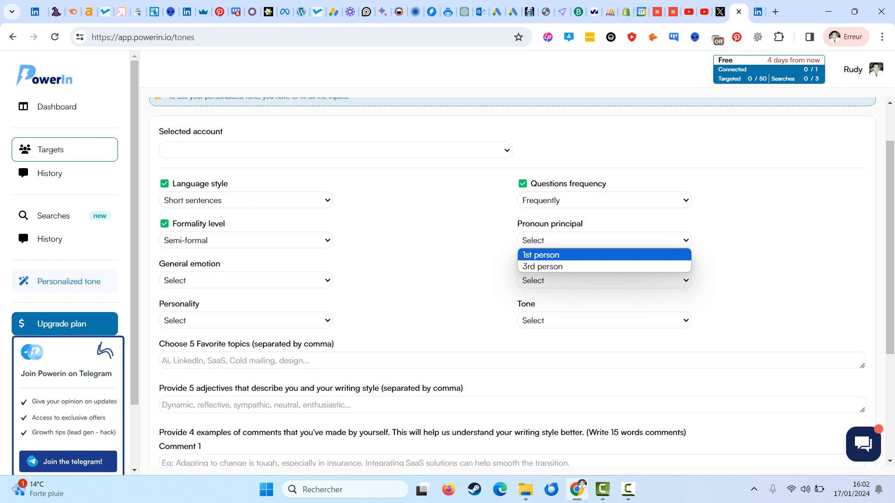
pyautogui.click(559, 255)
pyautogui.click(246, 281)
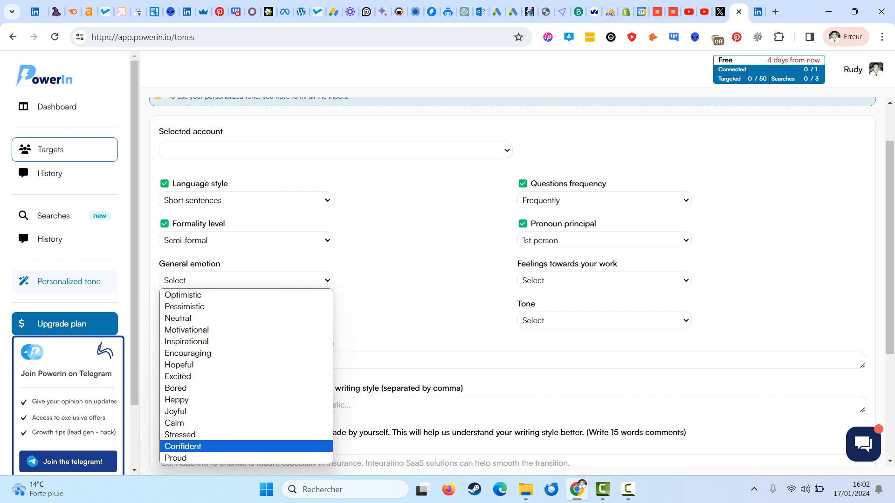
pyautogui.press('Return')
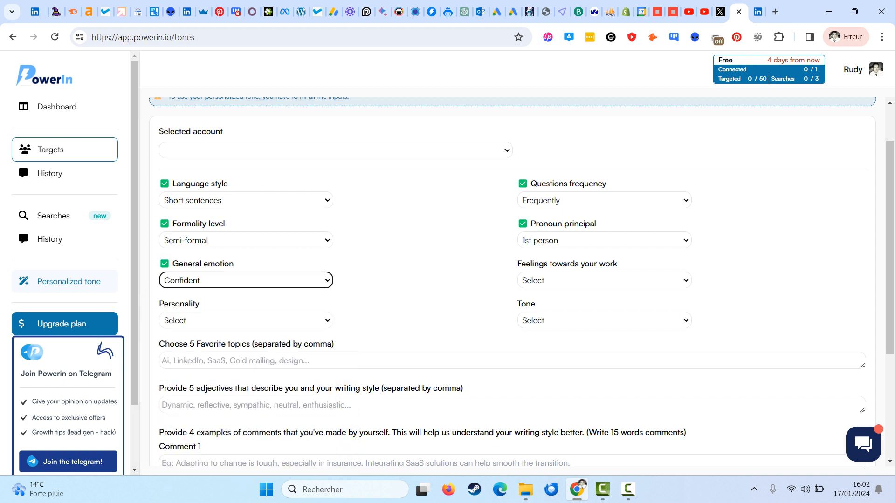
# Set the feelings towards your work to Confident and the personality to Serious.
pyautogui.click(604, 281)
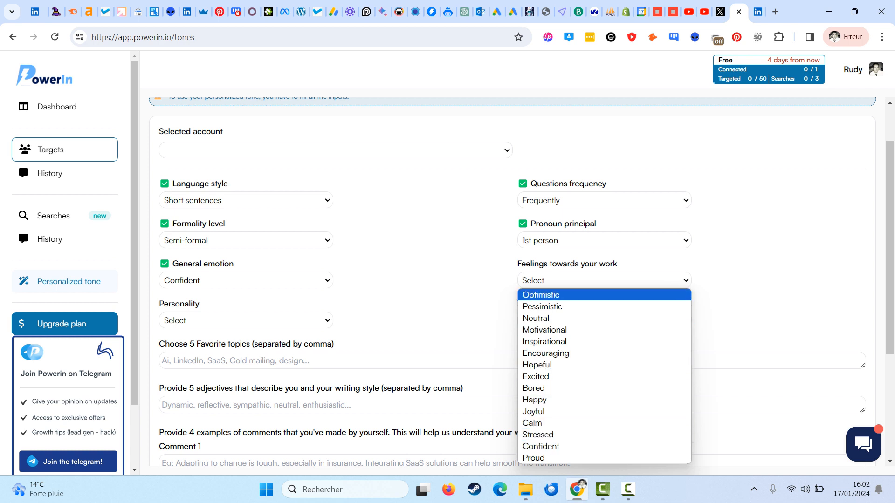
pyautogui.click(541, 447)
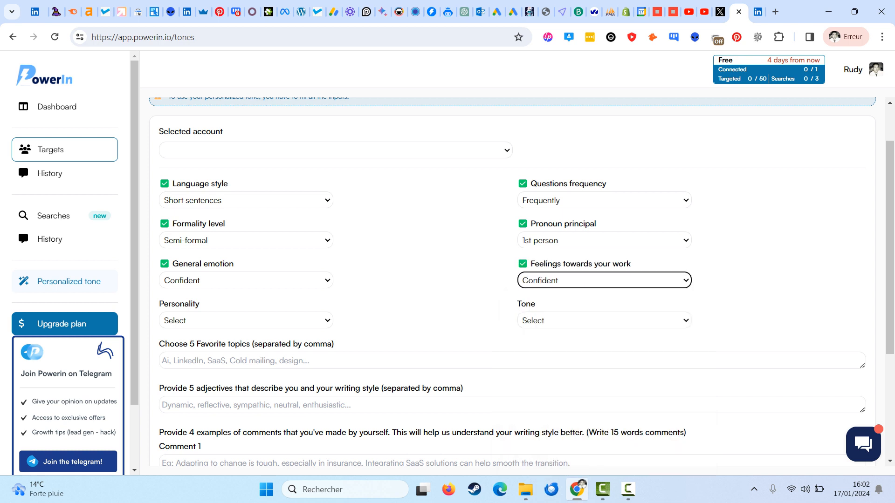
pyautogui.click(247, 321)
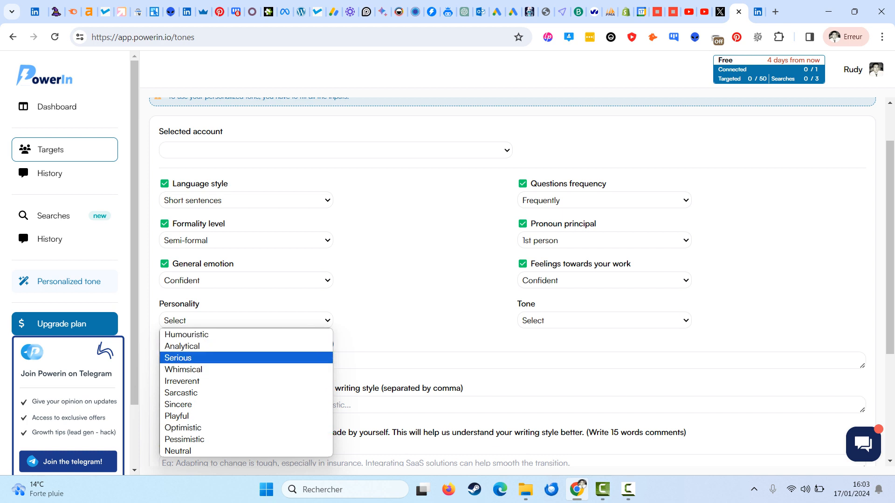
pyautogui.click(186, 358)
# Go through the Tone options and set the tone to Friendly.
pyautogui.click(605, 321)
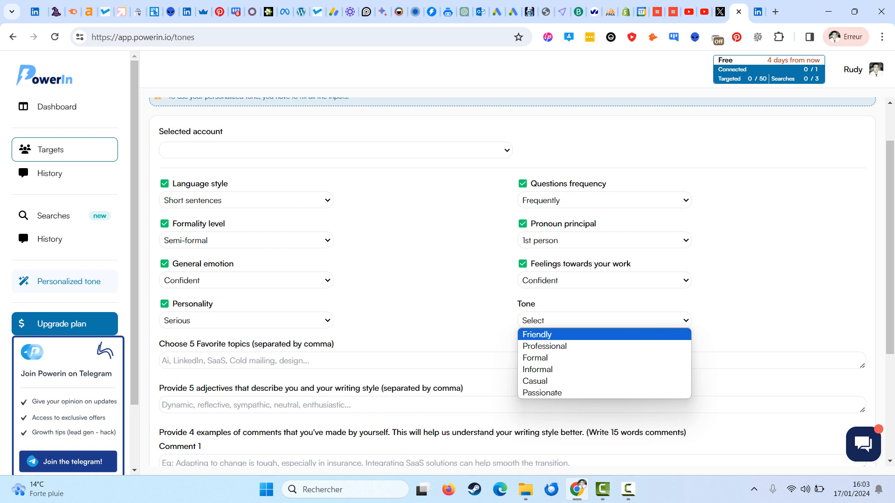
pyautogui.press('Down')
pyautogui.press('Down')
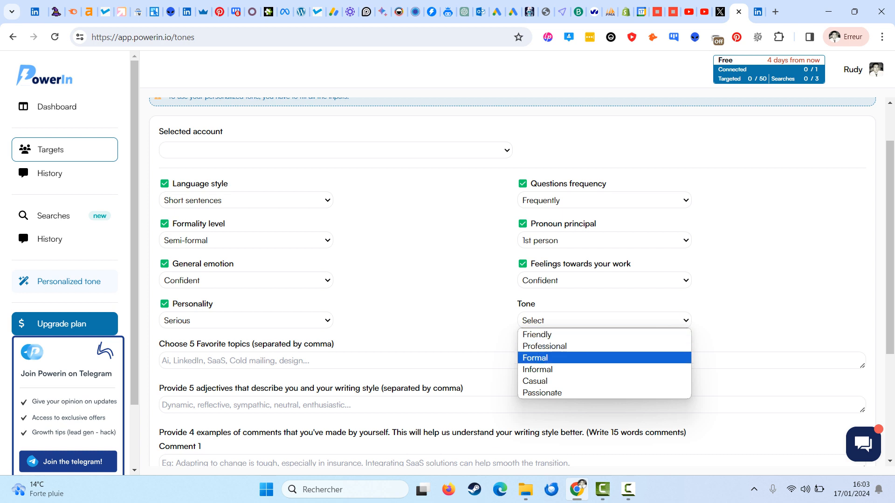
pyautogui.press('Down')
pyautogui.press('Down')
pyautogui.press('Down')
pyautogui.press('Up')
pyautogui.press('Up')
pyautogui.press('Up')
pyautogui.press('Up')
pyautogui.press('Up')
pyautogui.press('Return')
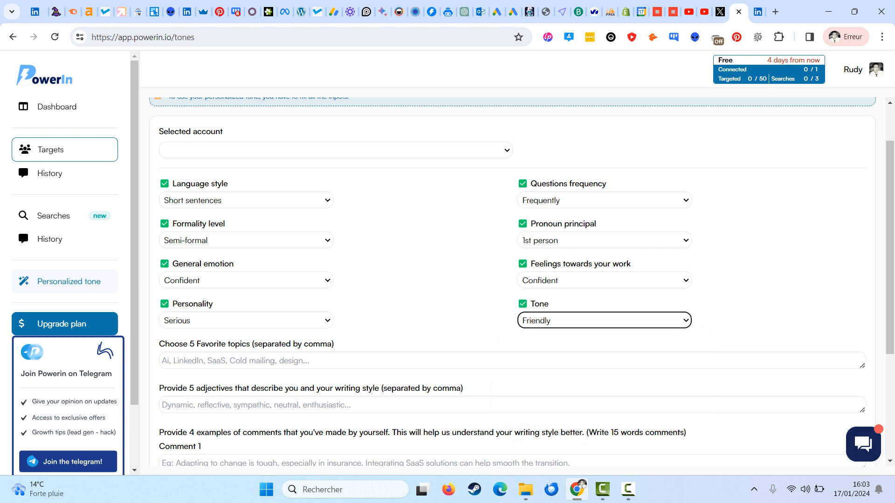
# Enter "intelligence artificielle, génération de leads," as the favorite topics.
pyautogui.scroll(-2, 513, 279)
pyautogui.press('Tab')
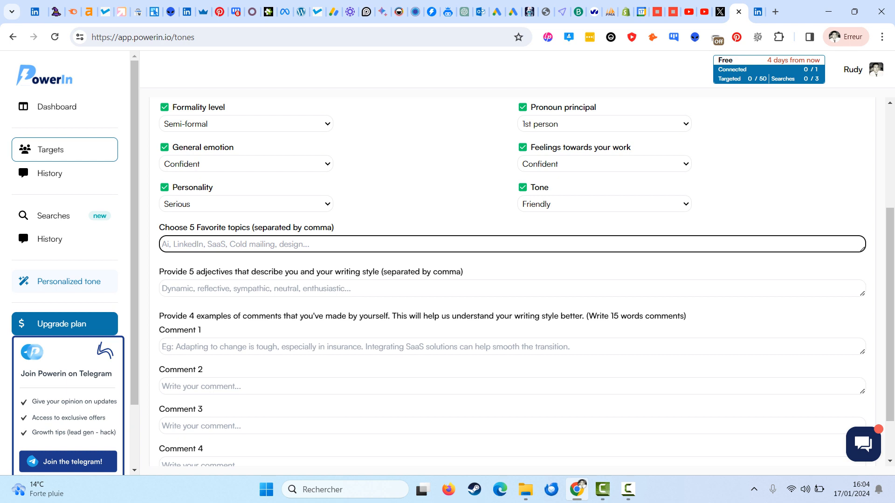
pyautogui.write('ai')
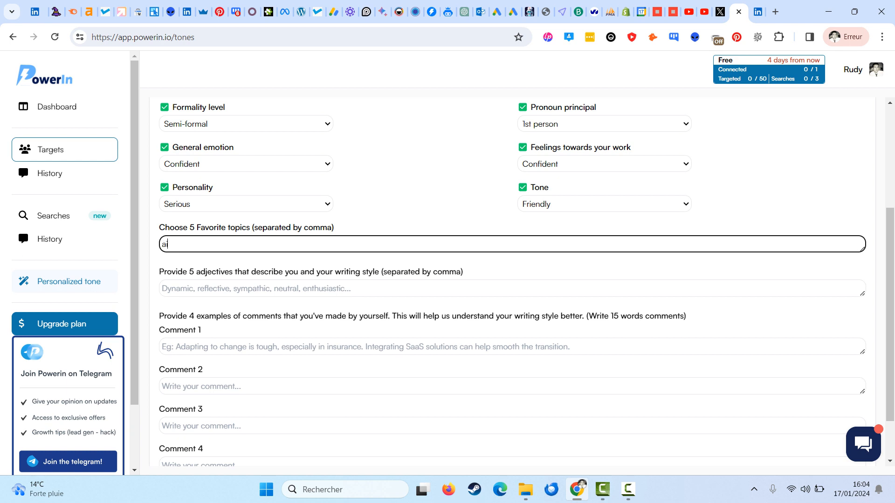
pyautogui.press('BackSpace')
pyautogui.press('BackSpace')
pyautogui.write('ia')
pyautogui.press('BackSpace')
pyautogui.press('BackSpace')
pyautogui.write('intelligence a')
pyautogui.write('rtificielle, l')
pyautogui.write('ear')
pyautogui.press('BackSpace')
pyautogui.press('BackSpace')
pyautogui.press('BackSpace')
pyautogui.press('BackSpace')
pyautogui.write('génération de leads,')
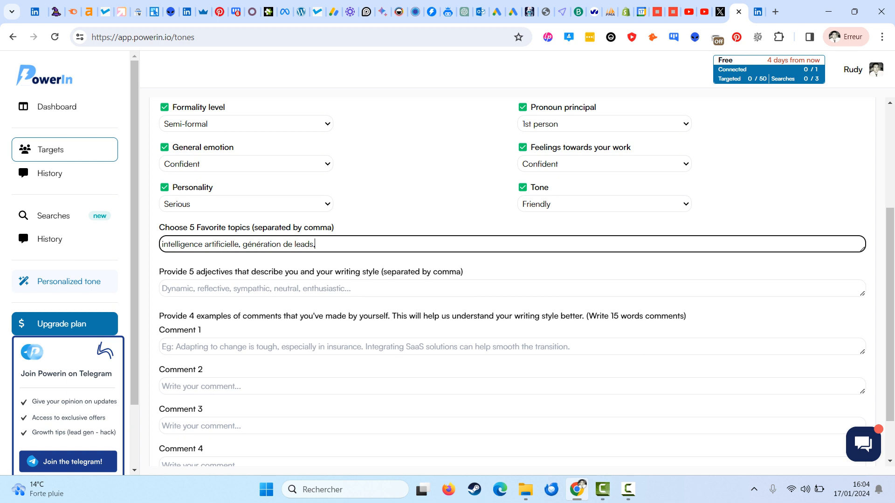
# Examine the fields for writing-style adjectives and the four example comments, and recheck the language style choices.
pyautogui.press('Tab')
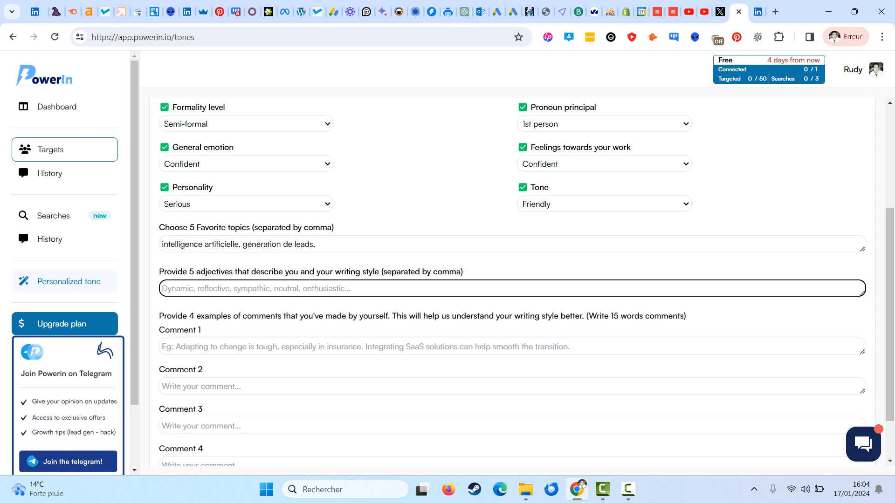
pyautogui.click(280, 347)
pyautogui.scroll(-2, 512, 280)
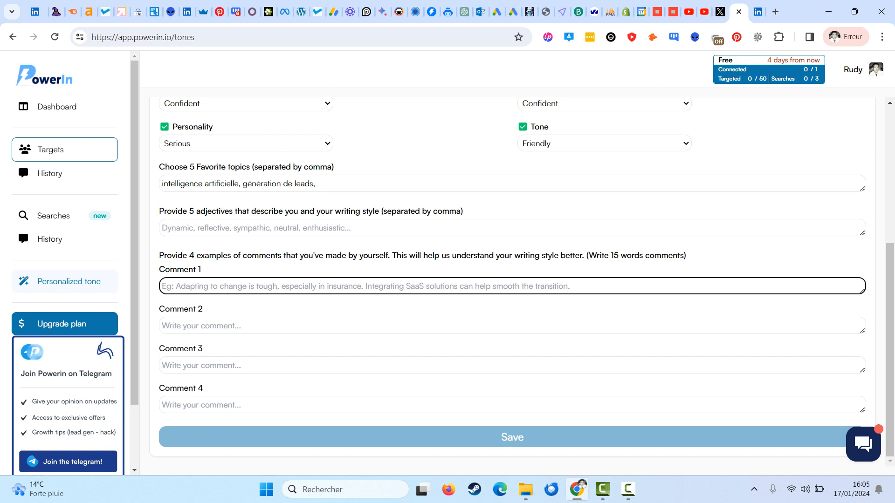
pyautogui.moveTo(160, 255); pyautogui.dragTo(687, 256)
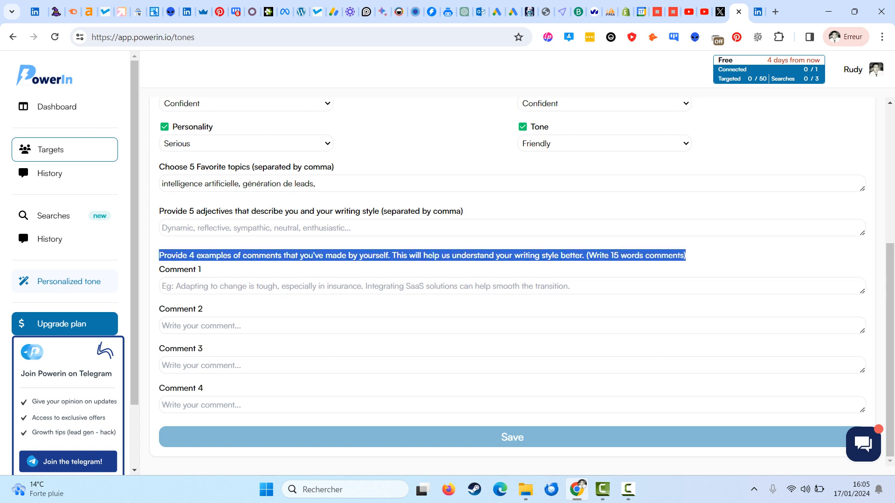
pyautogui.click(686, 256)
pyautogui.scroll(5, 686, 256)
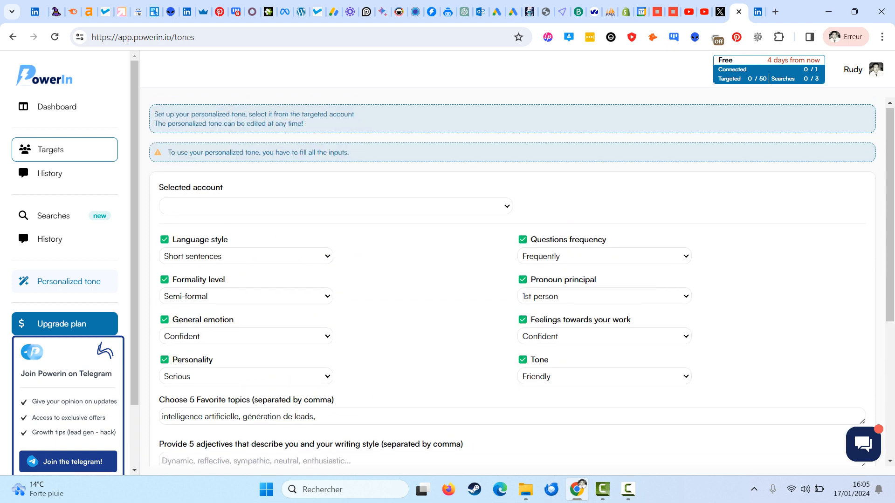
pyautogui.click(246, 256)
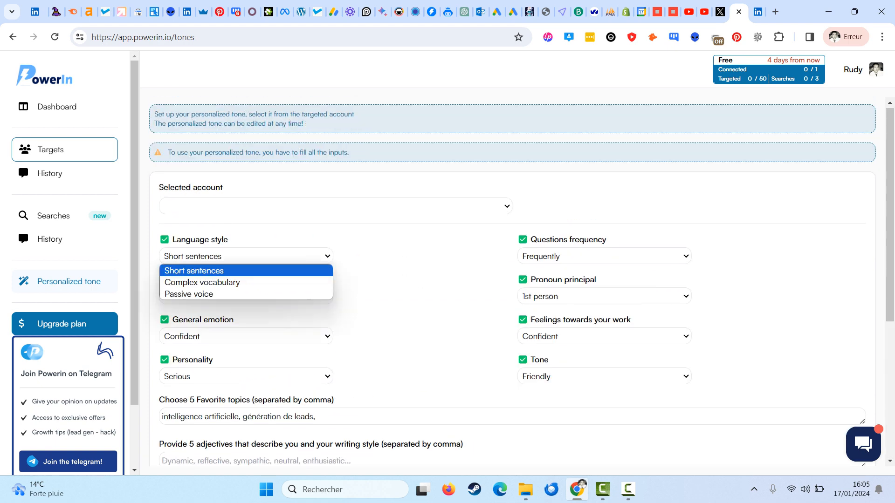
pyautogui.click(246, 257)
pyautogui.scroll(-5, 512, 281)
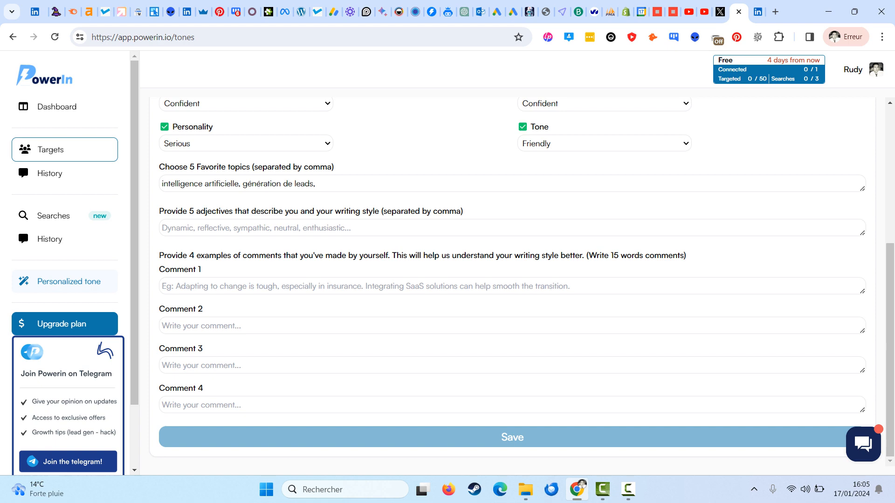
pyautogui.scroll(3, 512, 281)
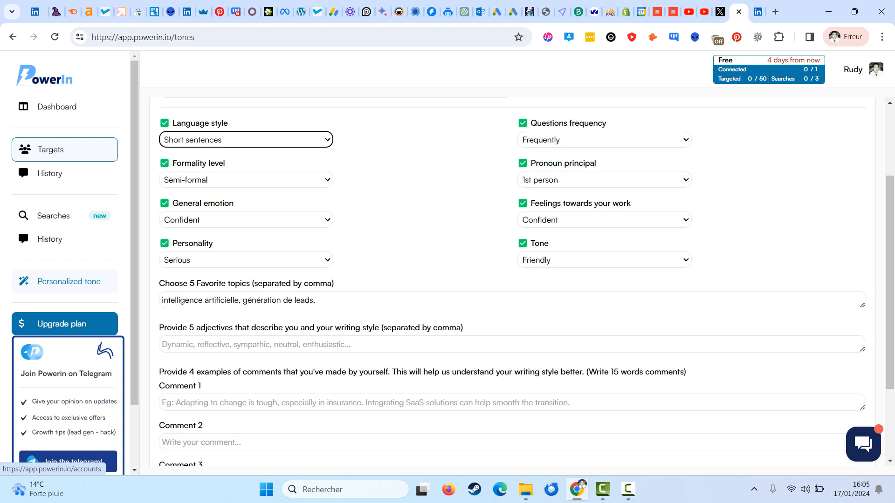
pyautogui.scroll(-3, 513, 280)
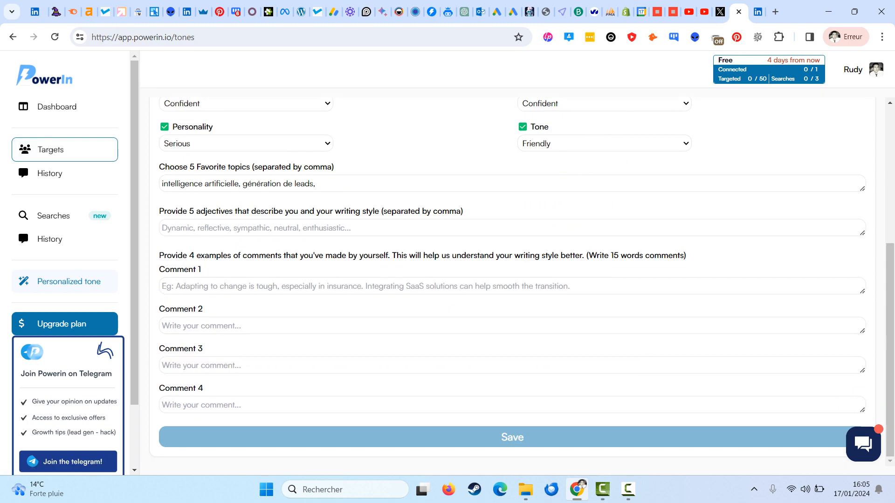
pyautogui.scroll(5, 513, 280)
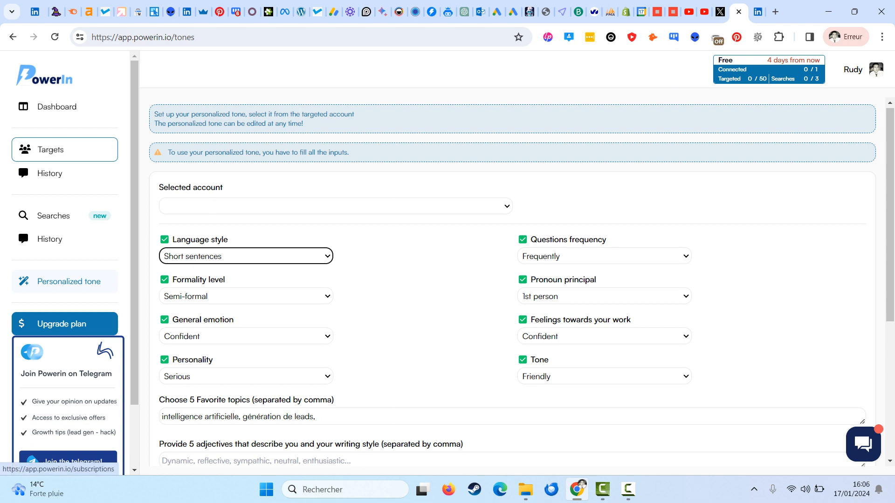
# Open the subscription plans and compare the features and monthly prices of Starter, Pro and Corporate.
pyautogui.click(65, 324)
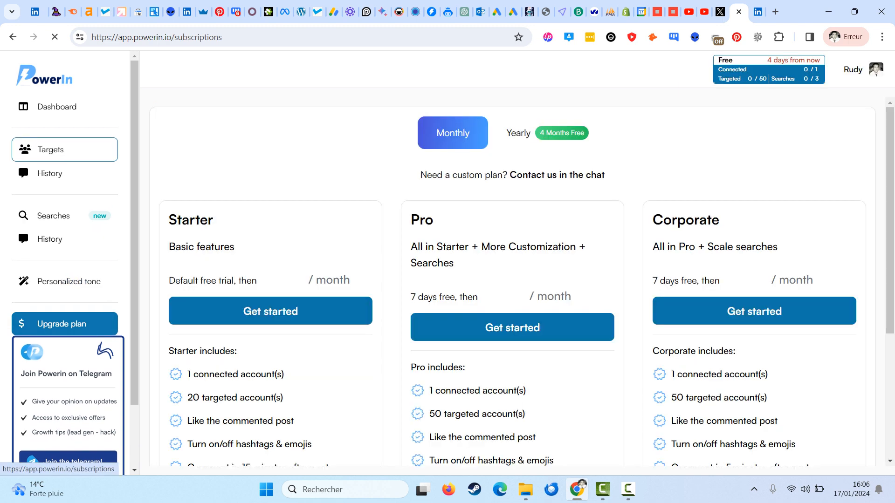
pyautogui.scroll(-2, 513, 280)
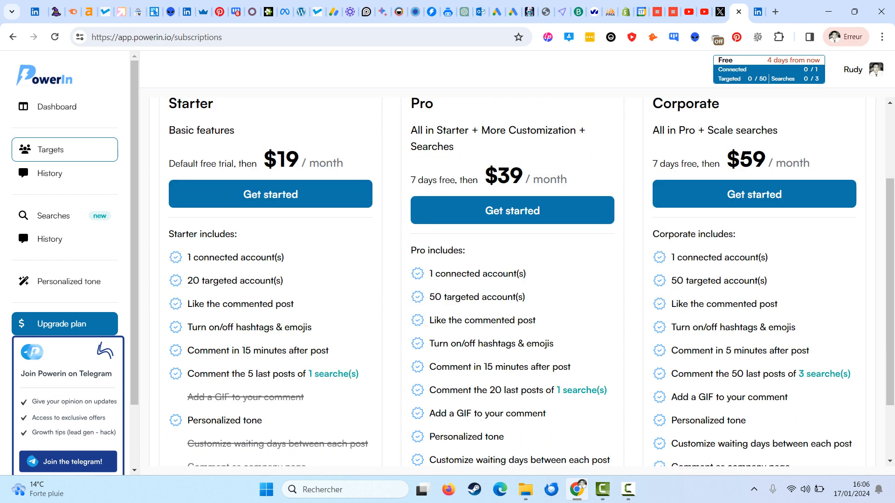
pyautogui.scroll(1, 513, 279)
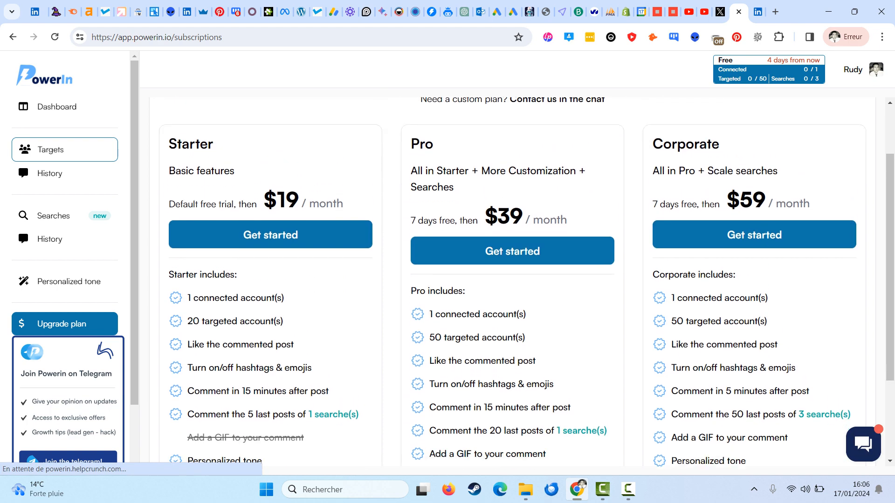
pyautogui.scroll(-2, 512, 280)
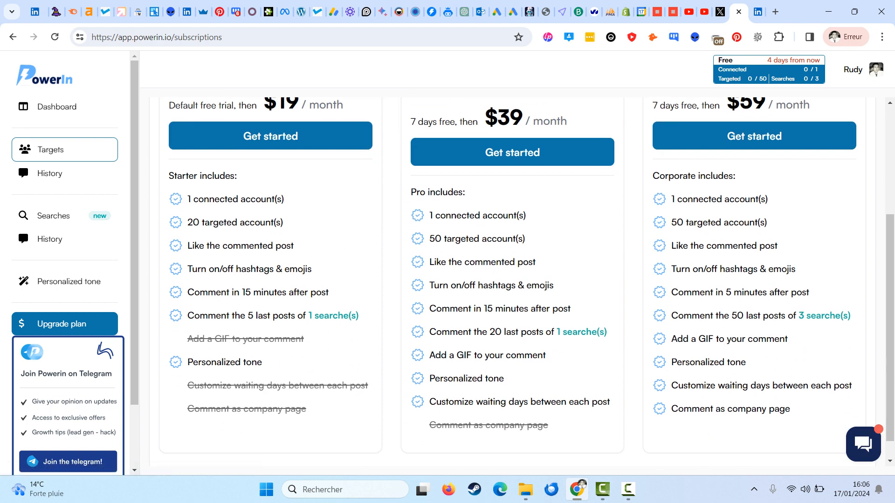
pyautogui.scroll(2, 512, 280)
pyautogui.scroll(-2, 513, 279)
# Compare how many searches and last posts to comment on the Pro and Corporate plans include.
pyautogui.moveTo(495, 332); pyautogui.dragTo(540, 332)
pyautogui.click(539, 334)
pyautogui.moveTo(798, 315); pyautogui.dragTo(714, 339)
pyautogui.click(714, 338)
pyautogui.moveTo(672, 316); pyautogui.dragTo(850, 315)
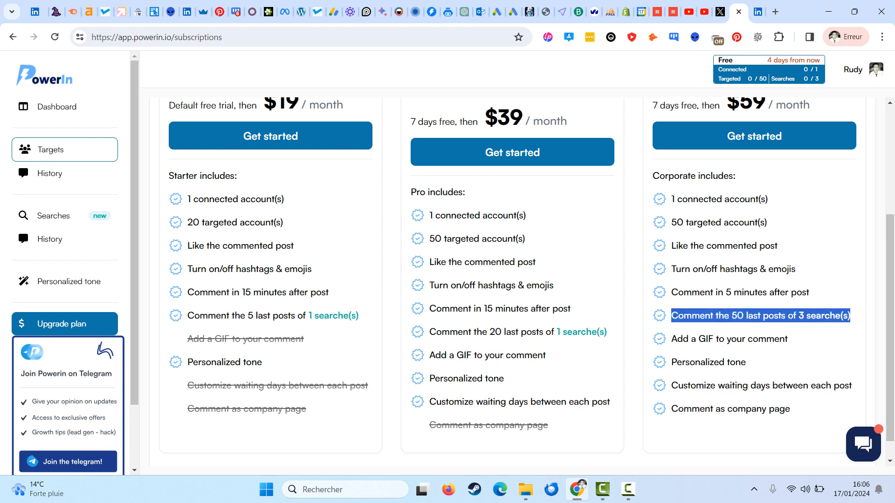
pyautogui.click(851, 316)
pyautogui.scroll(4, 513, 280)
pyautogui.scroll(-2, 513, 280)
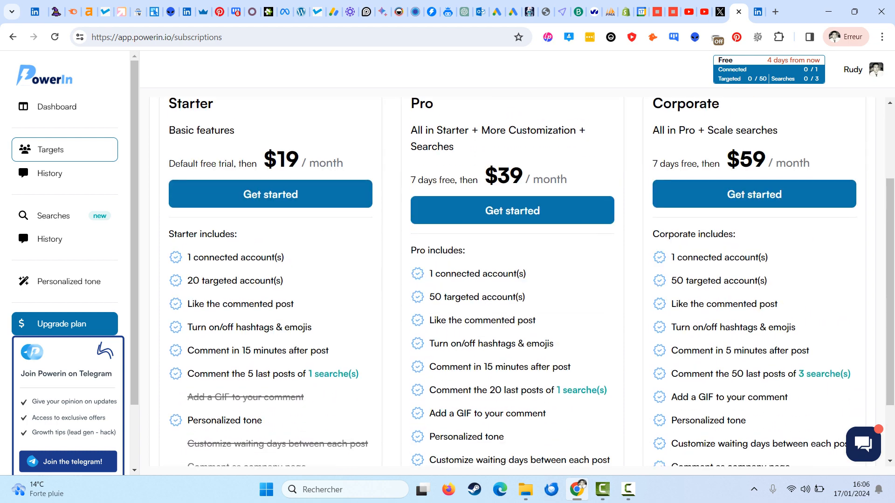
pyautogui.scroll(3, 512, 280)
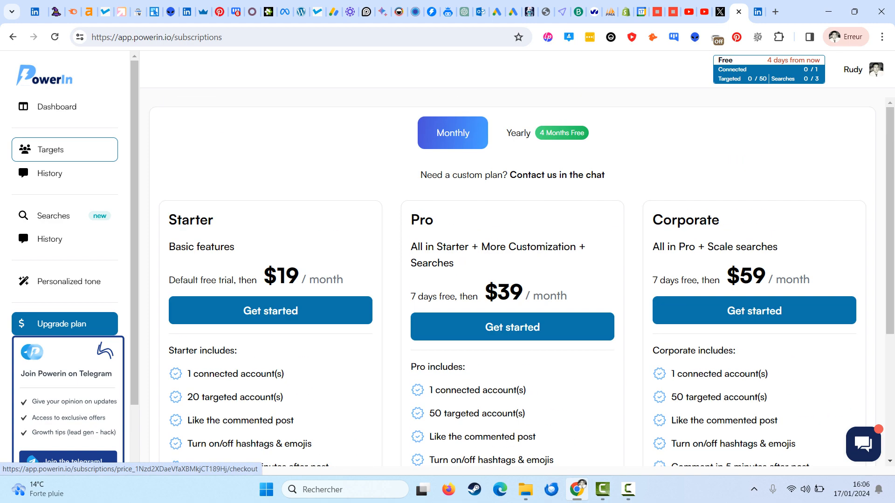
# Switch to the LinkedIn comment activity and read the author's full reply under the SEO post.
pyautogui.click(757, 12)
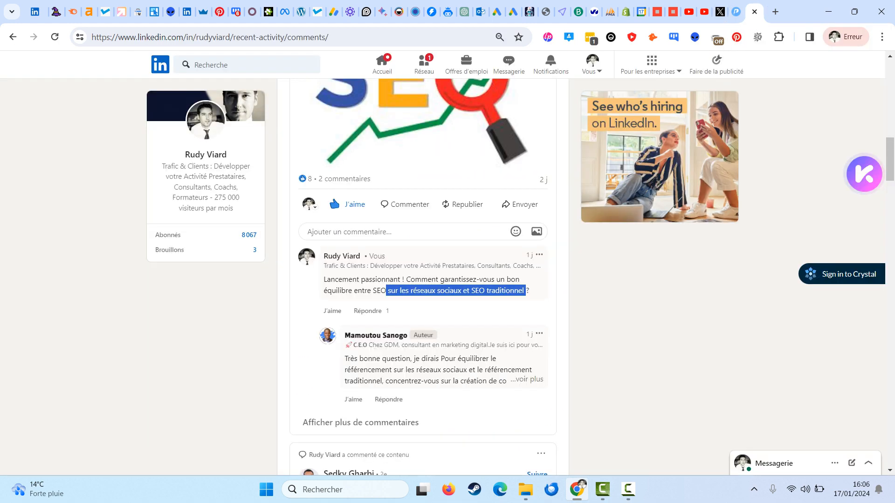
pyautogui.scroll(-5, 419, 279)
pyautogui.scroll(5, 420, 280)
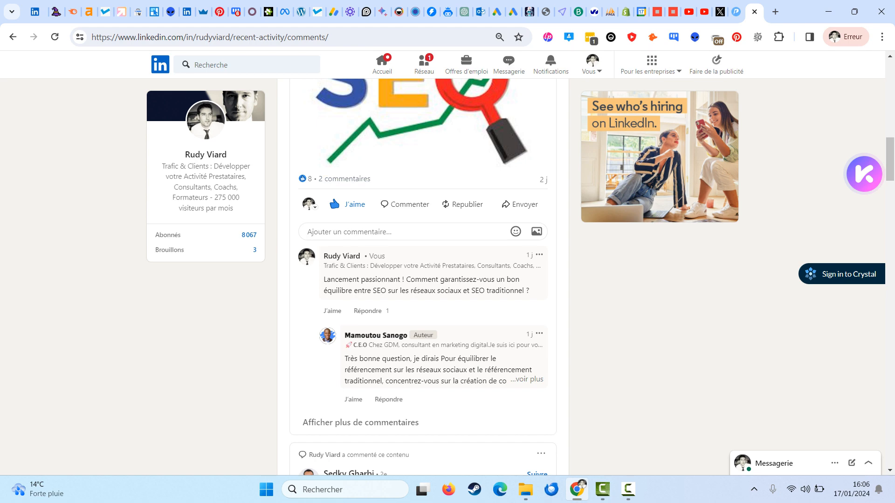
pyautogui.click(526, 379)
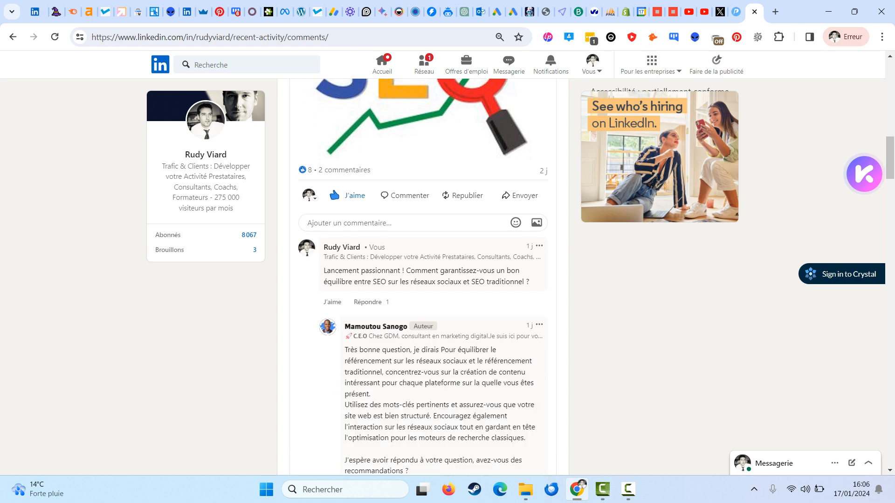
pyautogui.scroll(-2, 527, 379)
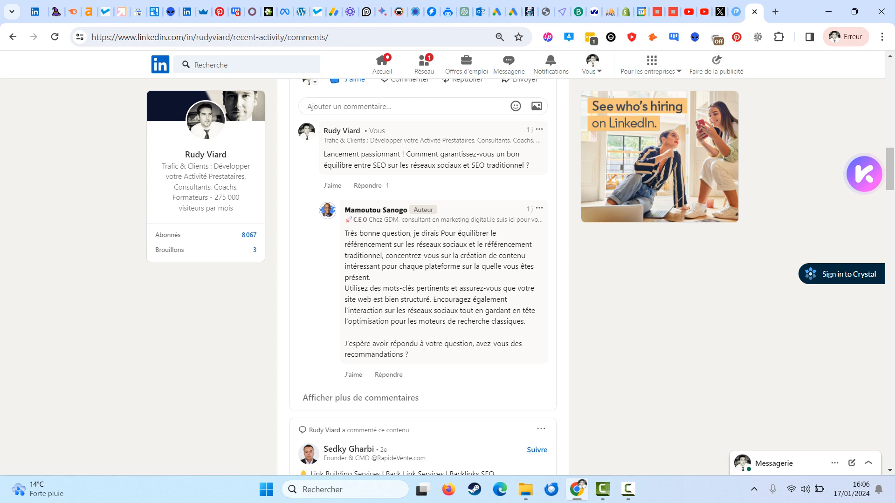
# Look through the account's comments and the replies on the backlink, home page and coaching posts in the LinkedIn activity.
pyautogui.click(736, 13)
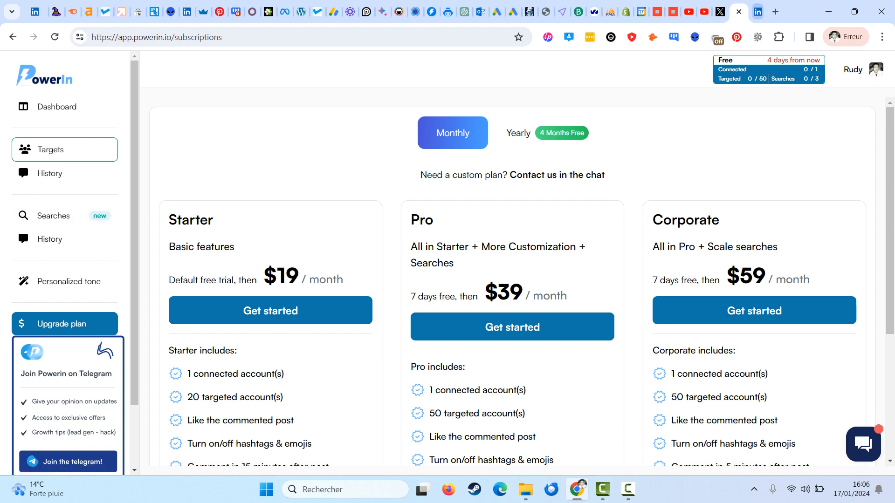
pyautogui.click(758, 12)
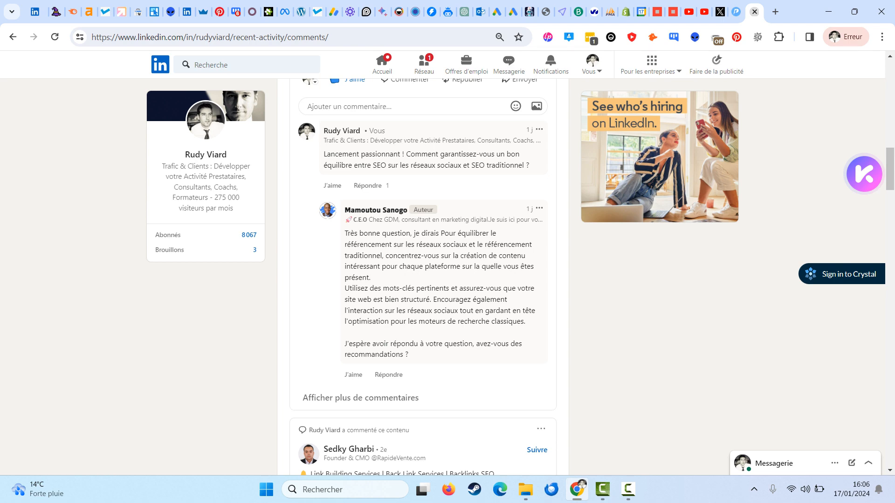
pyautogui.scroll(-15, 423, 277)
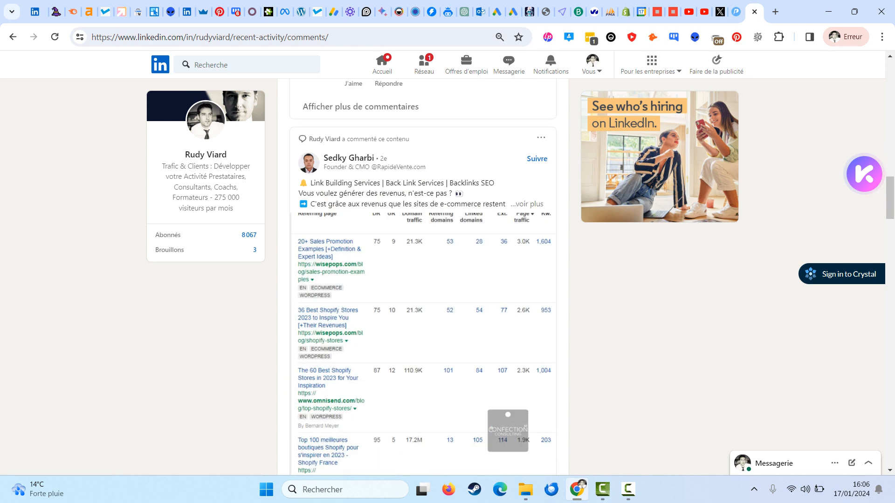
pyautogui.scroll(-9, 422, 277)
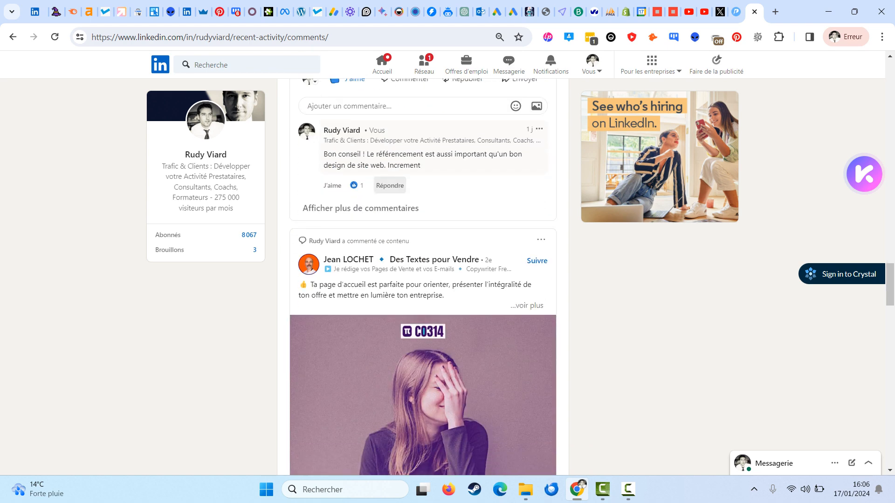
pyautogui.scroll(-10, 390, 185)
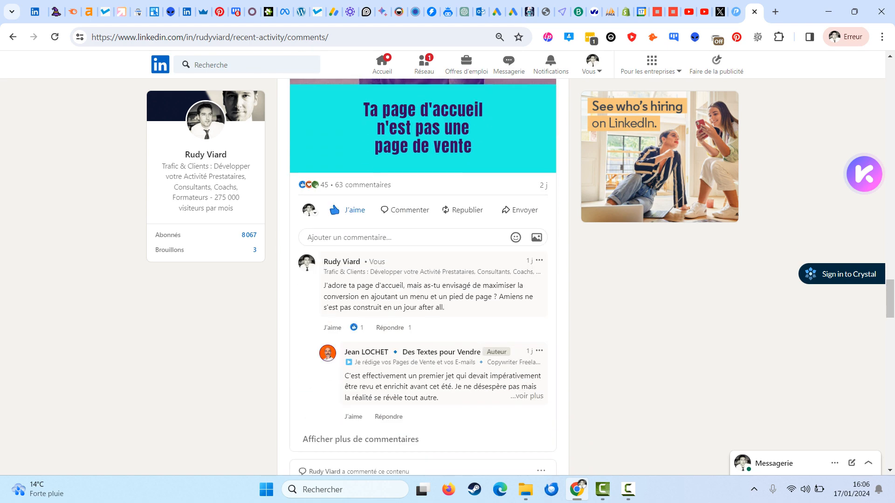
pyautogui.scroll(-8, 423, 277)
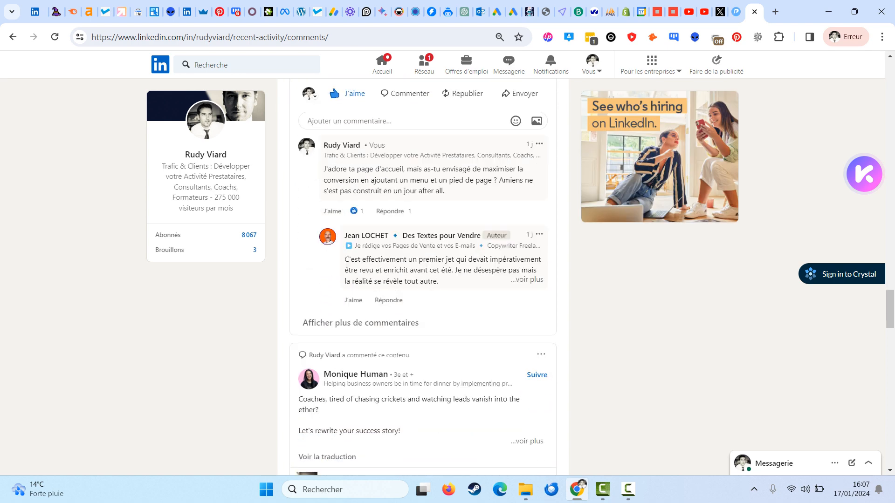
pyautogui.scroll(-6, 423, 277)
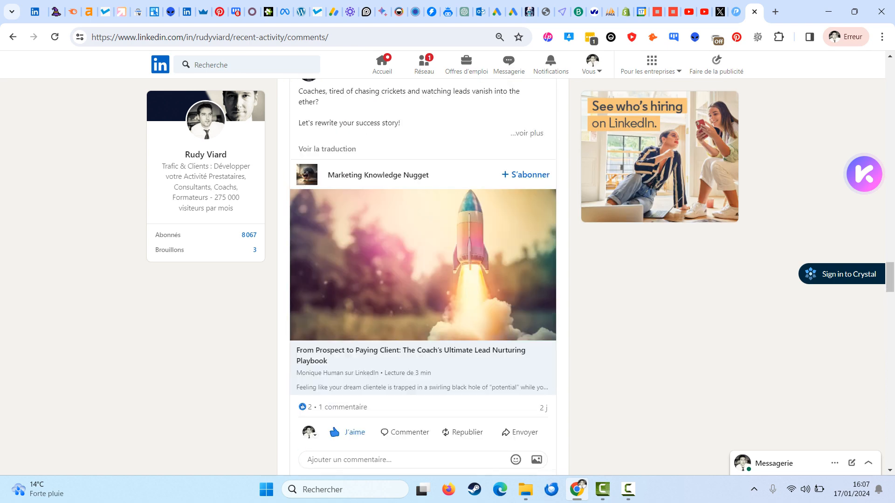
# Delete the comment "Congratulations on your success! Keep up the great work." under the lead nurturing article post.
pyautogui.scroll(8, 462, 258)
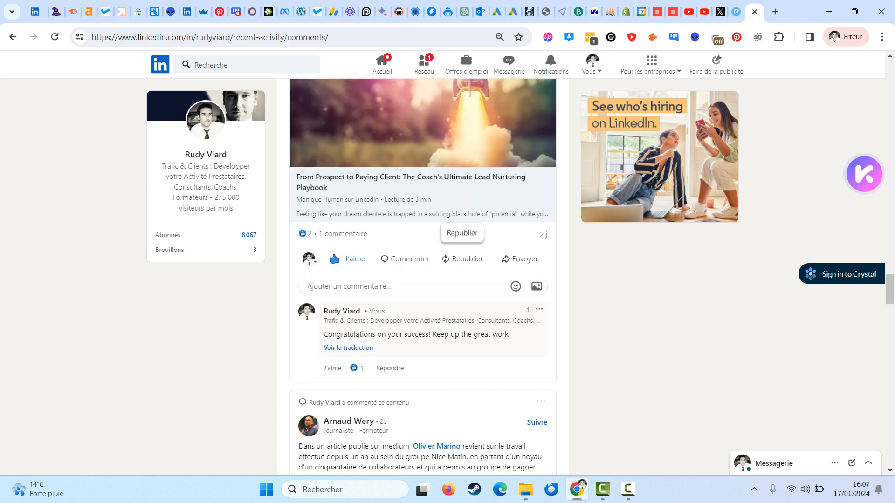
pyautogui.scroll(-6, 462, 258)
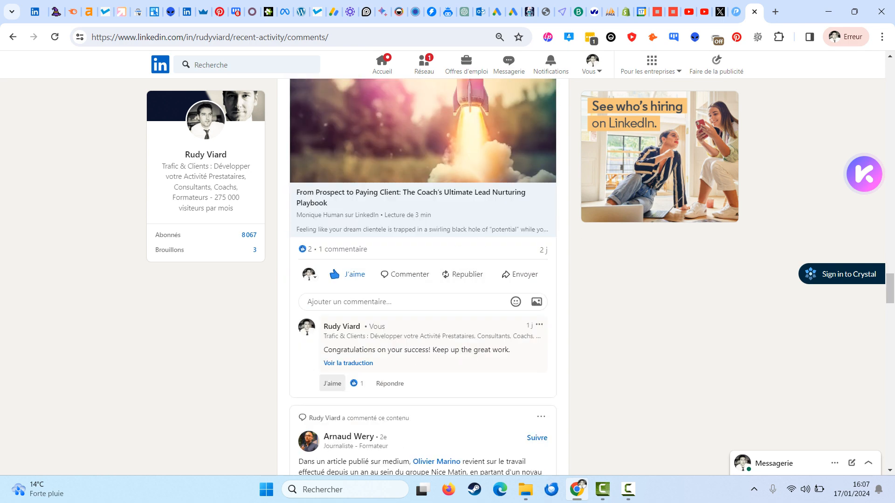
pyautogui.click(540, 325)
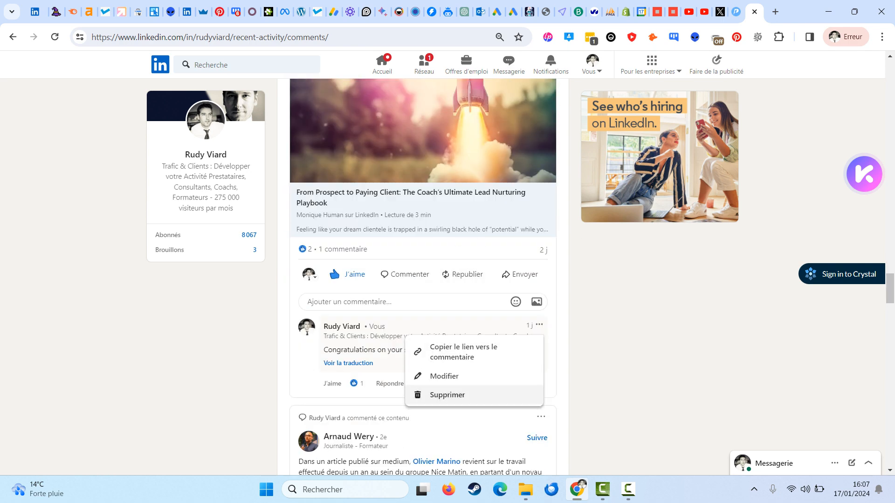
pyautogui.click(447, 394)
pyautogui.click(702, 227)
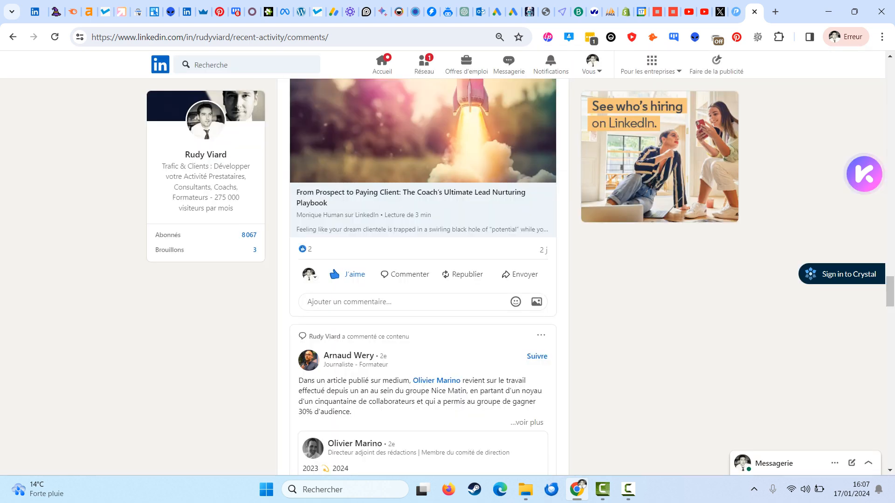
# Read the account's comment and the reply under the post about the Nice Matin group.
pyautogui.scroll(-4, 423, 280)
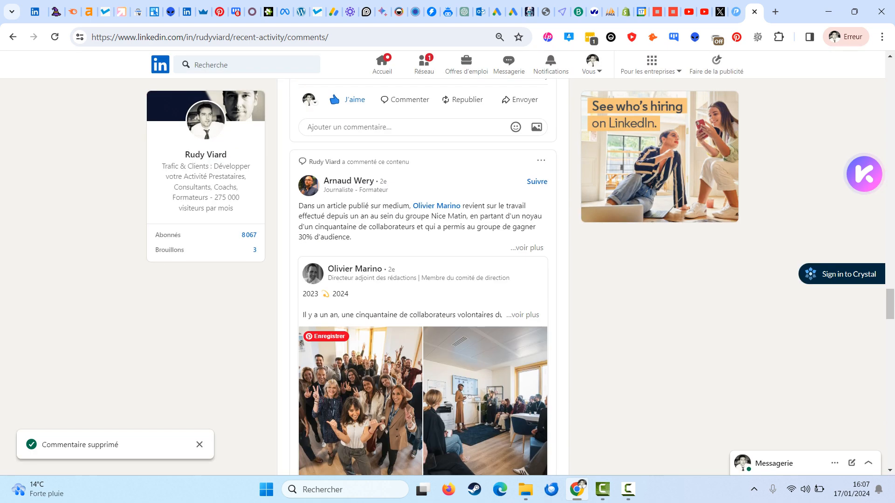
pyautogui.scroll(-4, 423, 279)
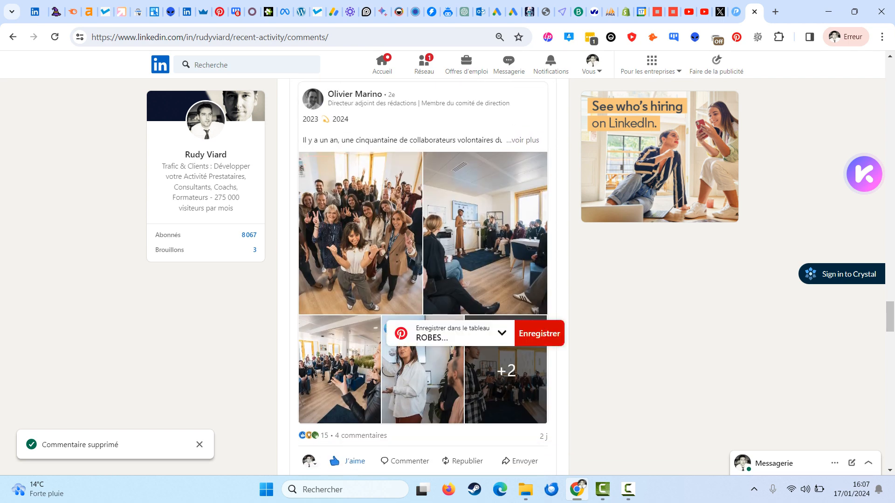
pyautogui.scroll(-4, 423, 280)
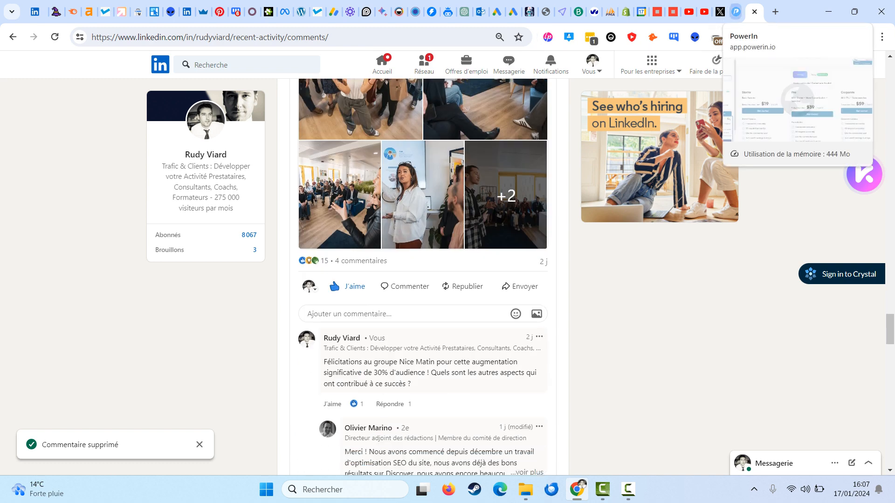
# Switch back to PowerIn, reopen the subscription plans and check the Corporate plan's connected account allowance.
pyautogui.click(736, 12)
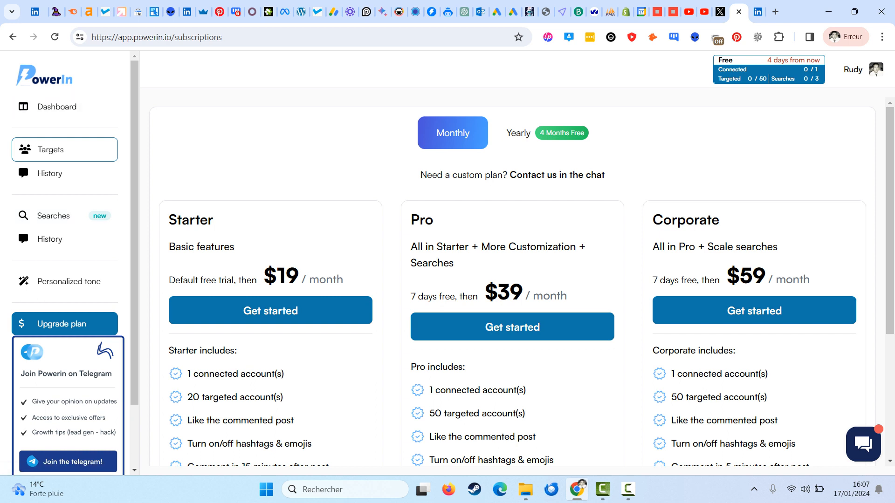
pyautogui.click(69, 281)
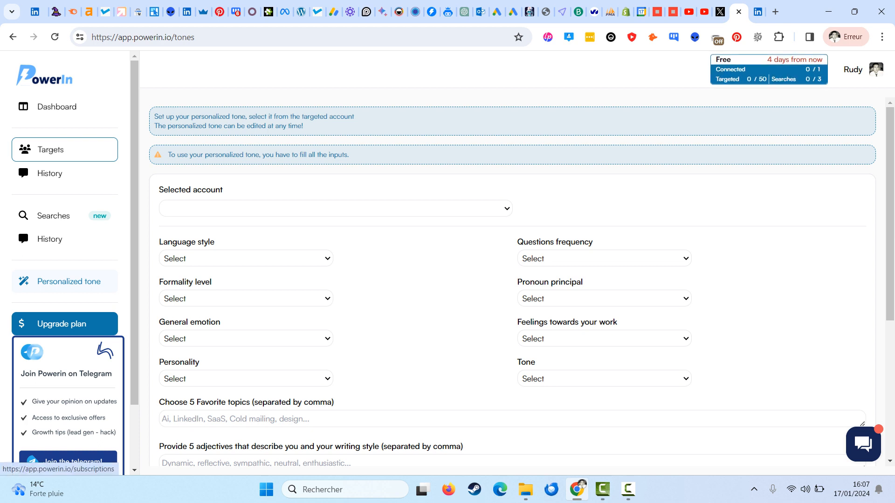
pyautogui.click(65, 323)
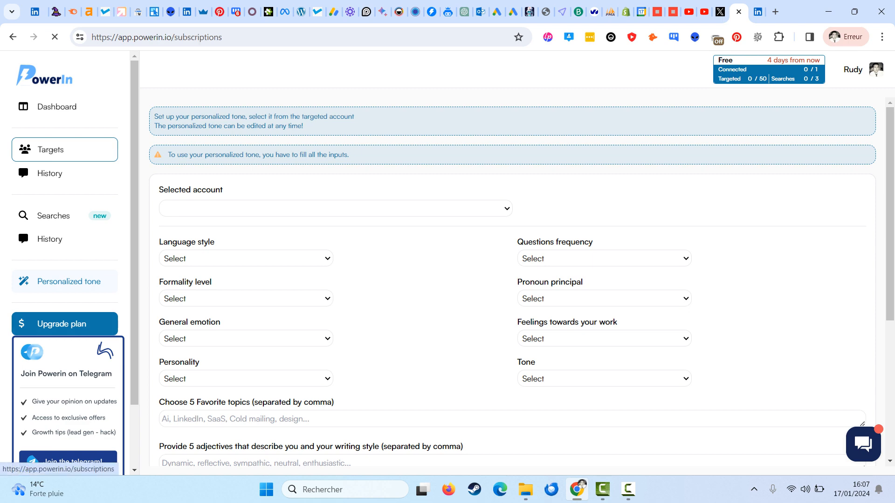
pyautogui.scroll(-1, 512, 282)
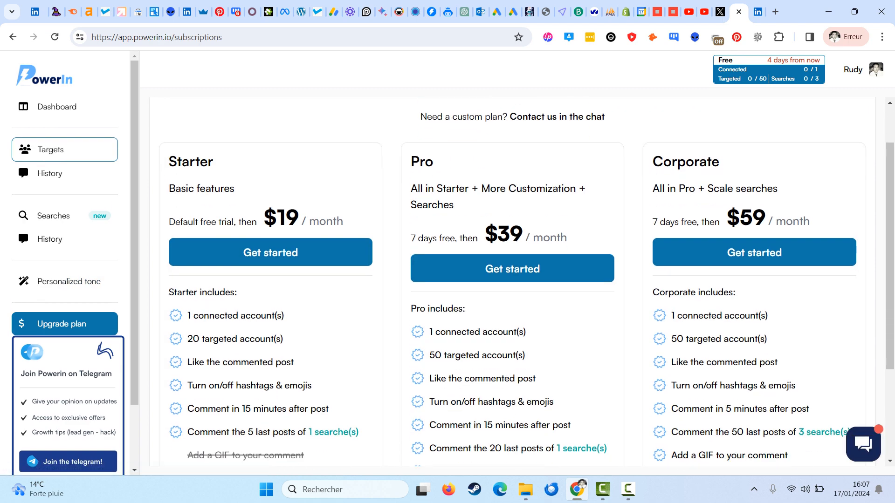
pyautogui.moveTo(769, 316); pyautogui.dragTo(670, 317)
pyautogui.scroll(-2, 670, 316)
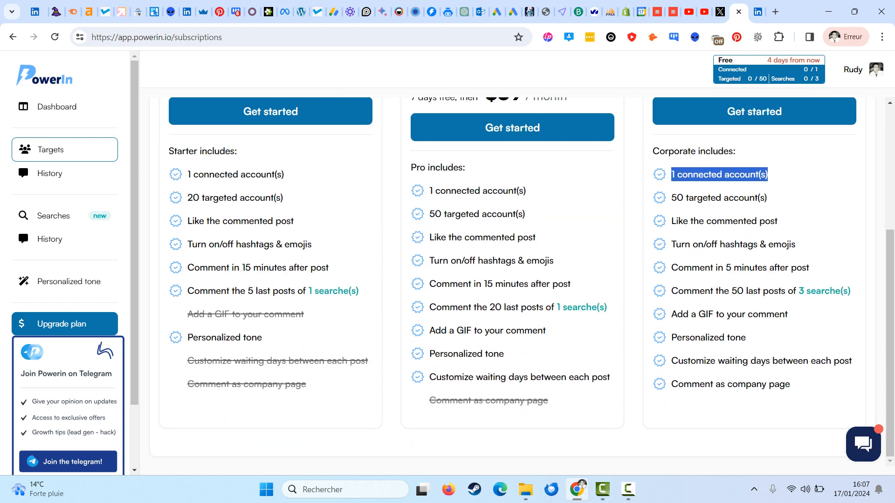
pyautogui.scroll(4, 22, 163)
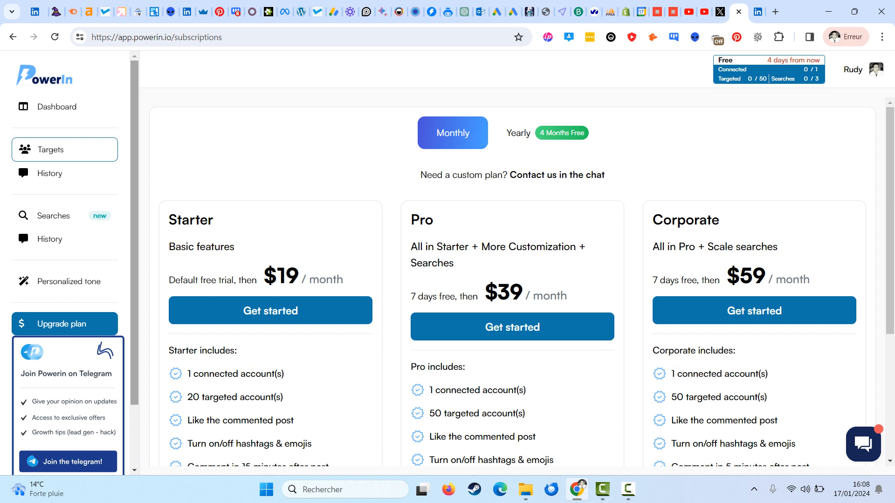
# Examine the Pro plan heading and the custom plan offer above the pricing plans.
pyautogui.doubleClick(422, 220)
pyautogui.tripleClick(513, 175)
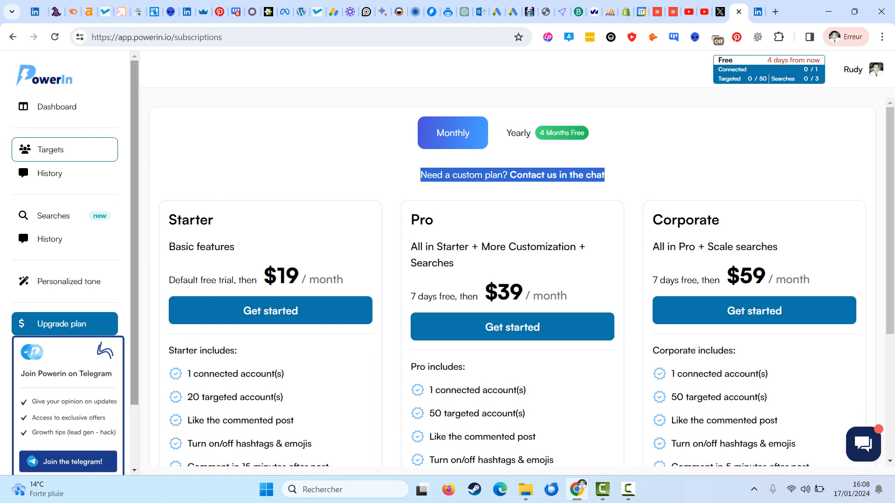
pyautogui.click(512, 176)
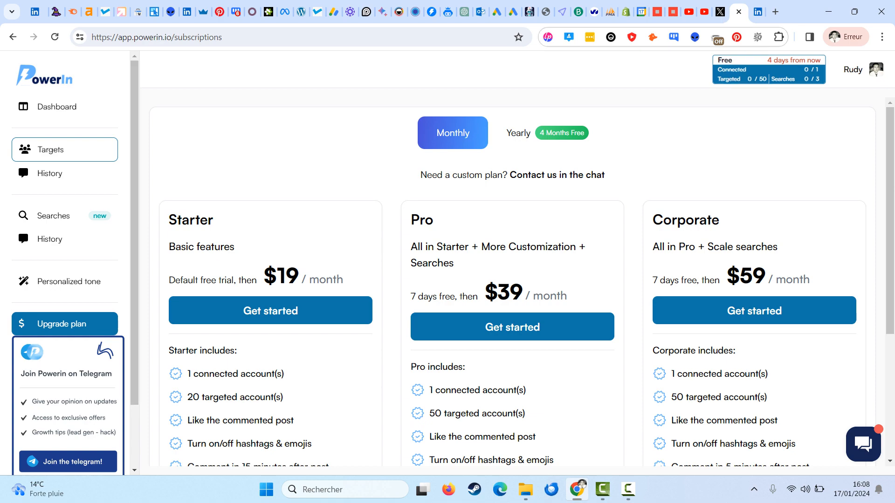
# Look back through the LinkedIn comment activity up to its newest entry and return to the PowerIn pricing plans.
pyautogui.hotkey('ctrl', 'Tab')
pyautogui.scroll(15, 423, 277)
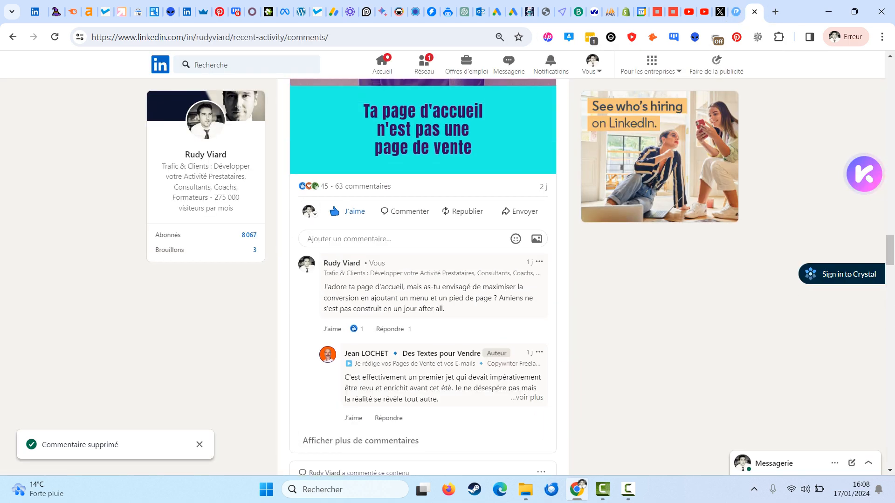
pyautogui.scroll(10, 423, 277)
pyautogui.scroll(15, 423, 277)
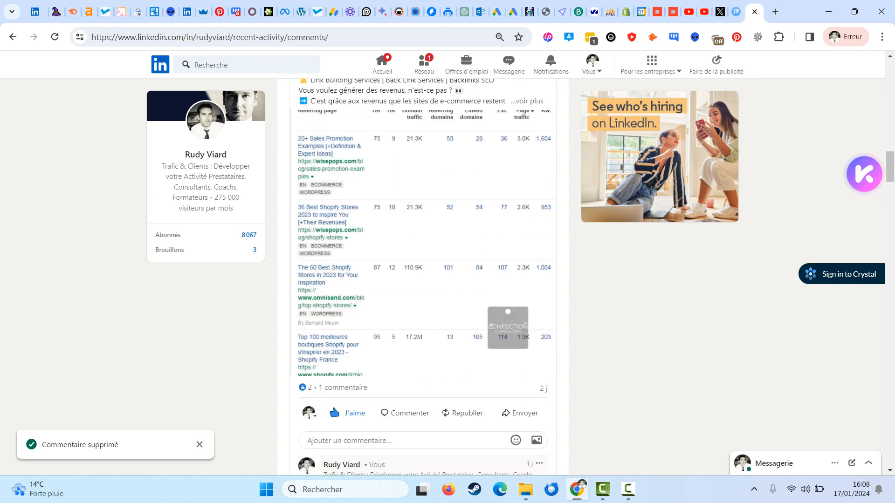
pyautogui.scroll(8, 423, 277)
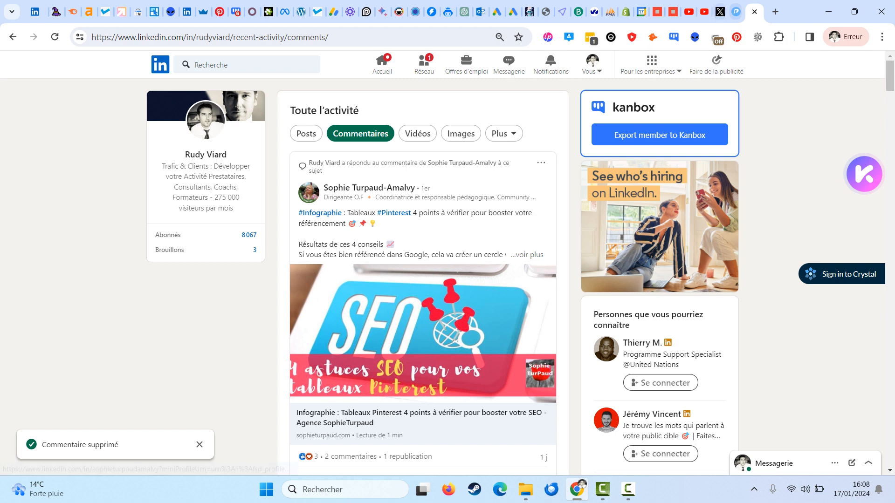
pyautogui.click(736, 12)
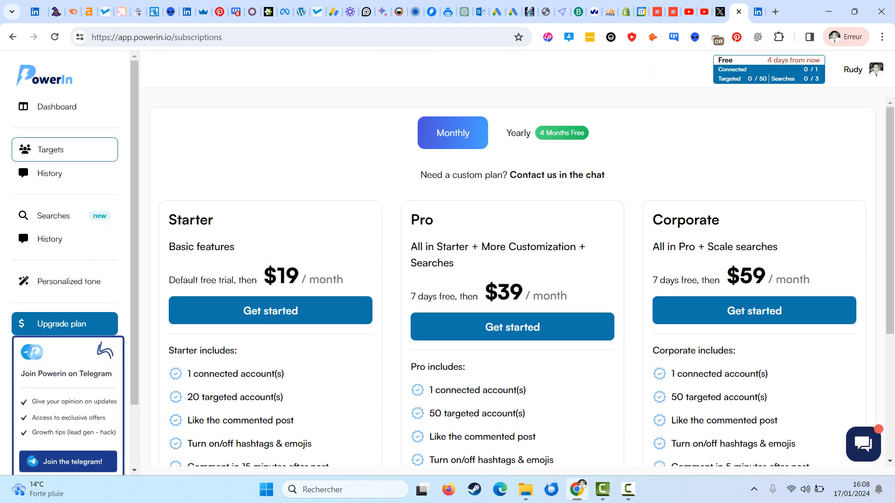